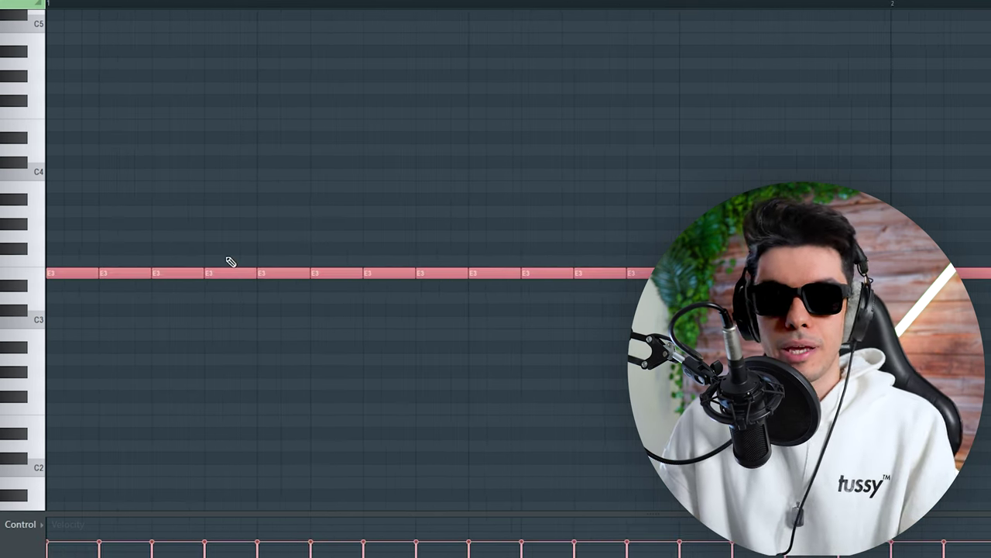
- Erase the continuous E3 notes after the first one and place a second E3 note after a short gap
scroll(233, 266, "up", 1)
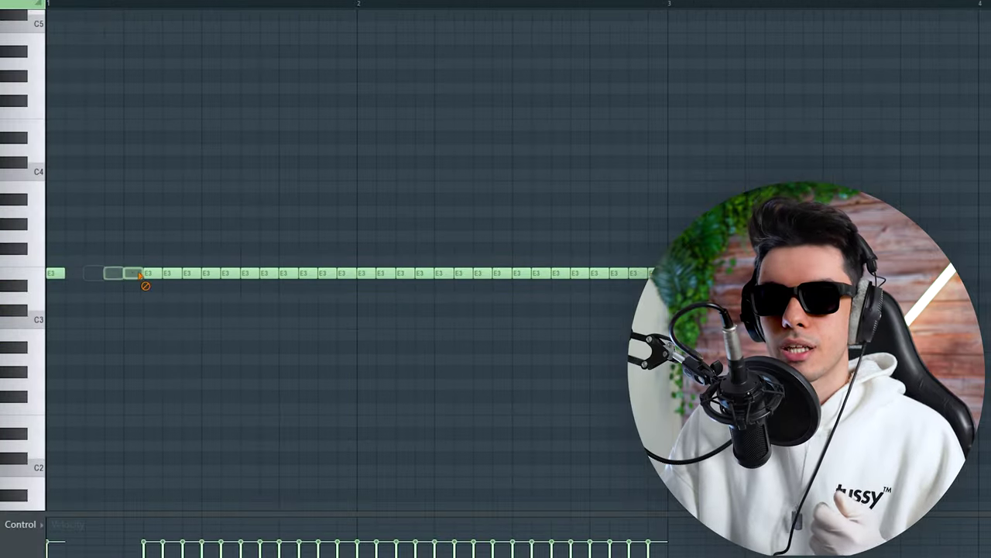
left_click_drag(133, 281, 640, 275)
scroll(48, 277, "down", 2)
left_click(108, 272)
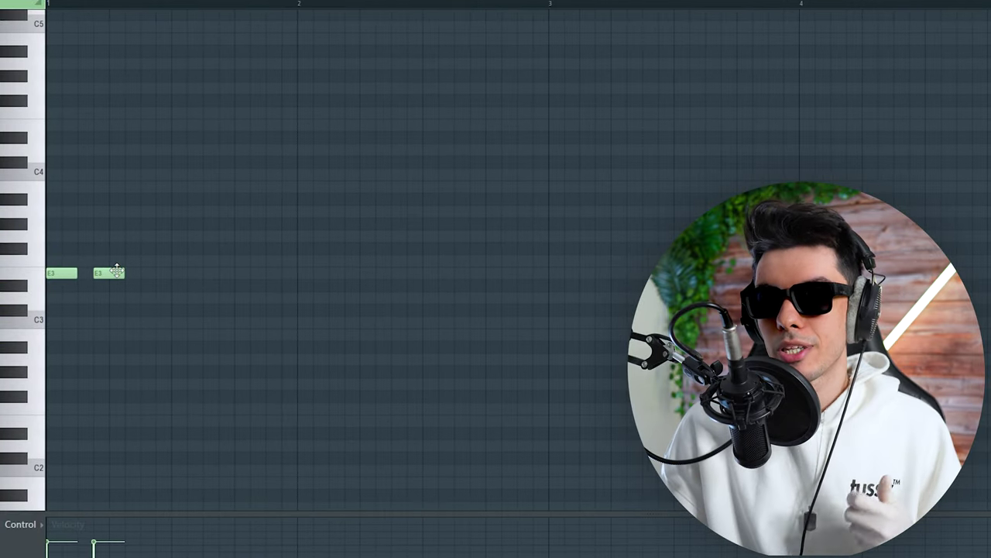
- Continue the evenly gapped E3 notes from the third note to the end of bar 2
key("space")
left_click(149, 273)
left_click(192, 273)
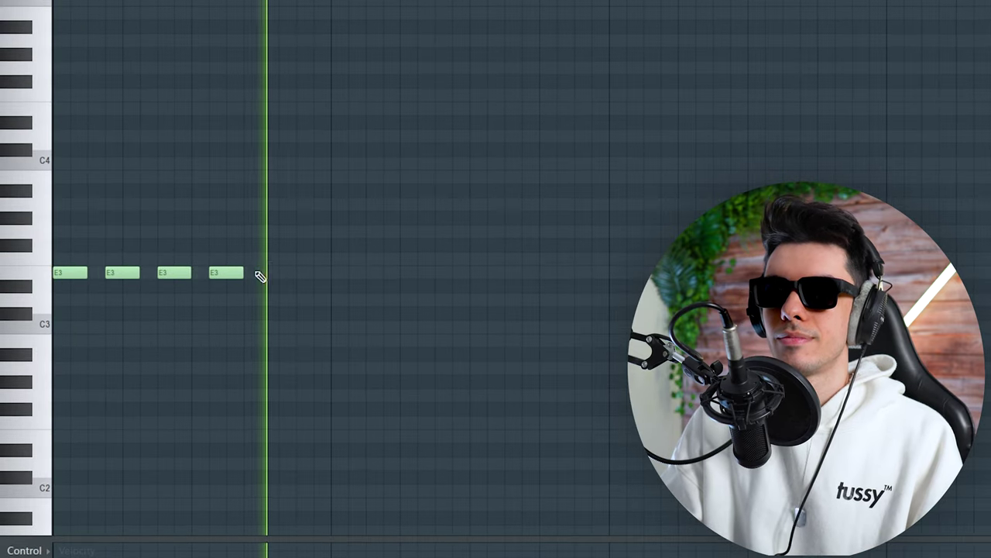
left_click_drag(260, 276, 23, 250)
scroll(542, 290, "down", 1)
left_click(243, 255)
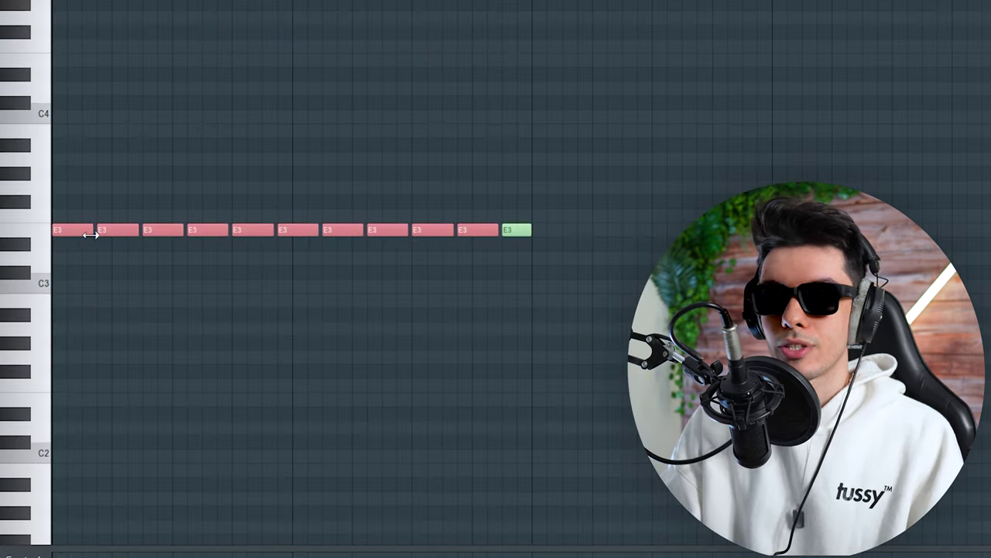
- Play back the gapped E3 rhythm and the short G3 rhythm that starts at bar 3
key("space")
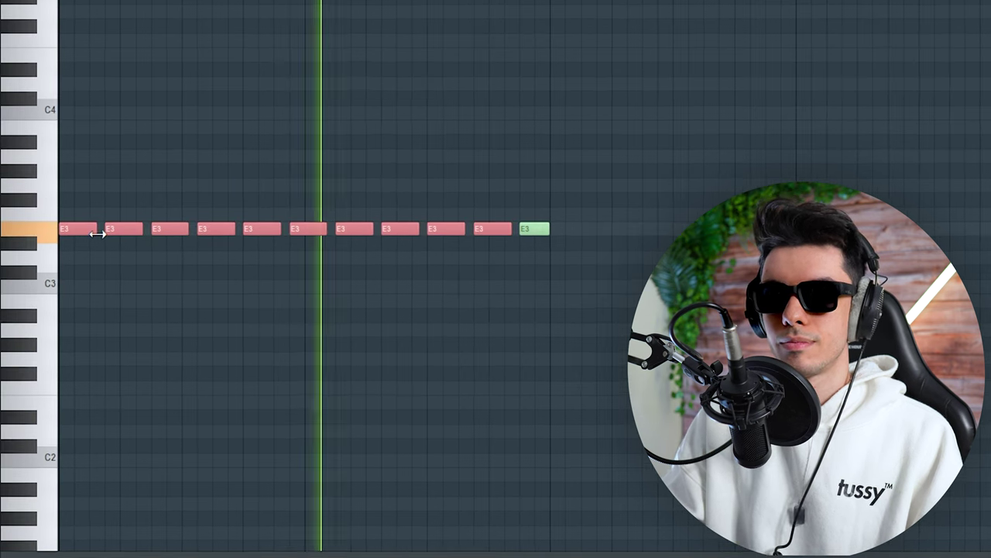
scroll(232, 310, "up", 3)
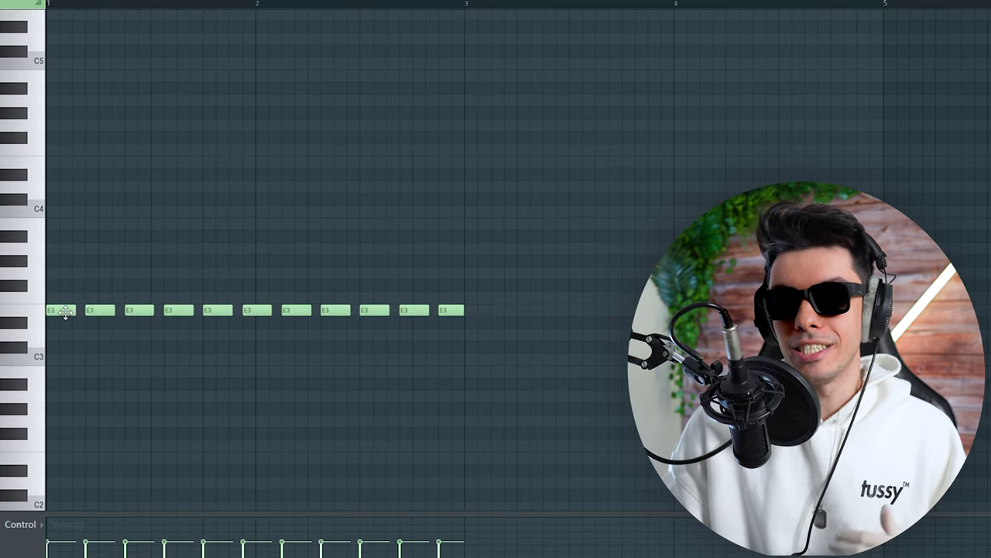
scroll(56, 310, "up", 3)
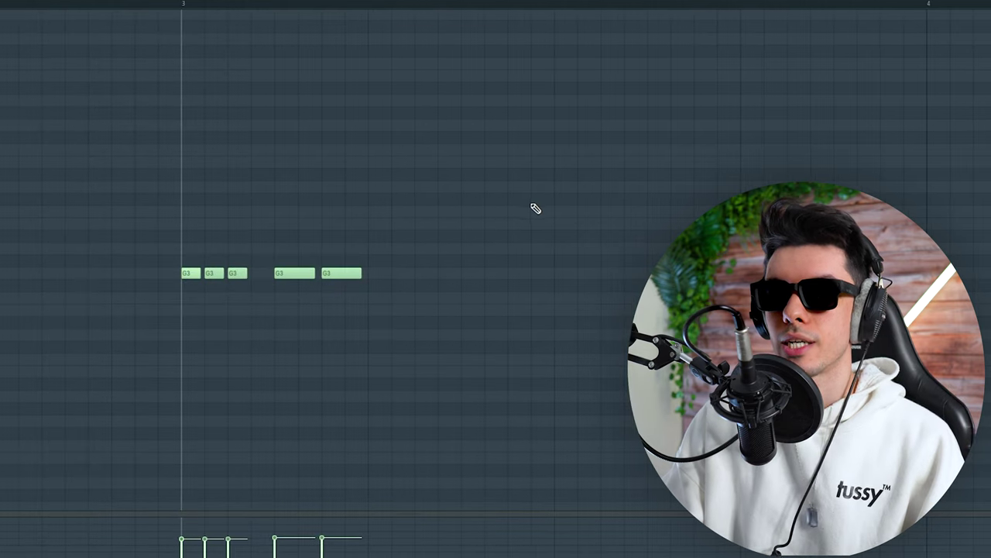
key("space")
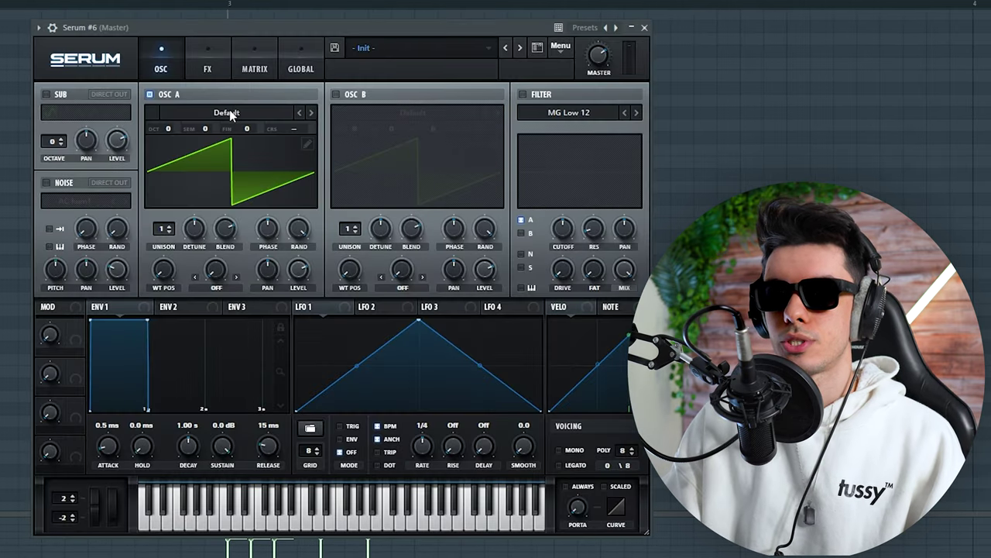
- Load the DS Saw and Tri wavetable in oscillator A and MB Triangle (Metal) in oscillator B
left_click(230, 109)
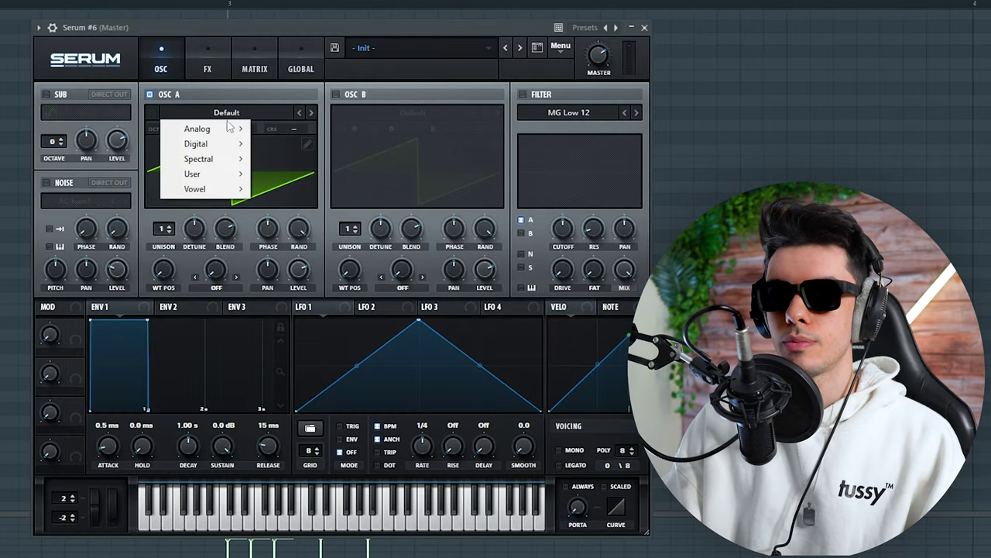
mouse_move(225, 129)
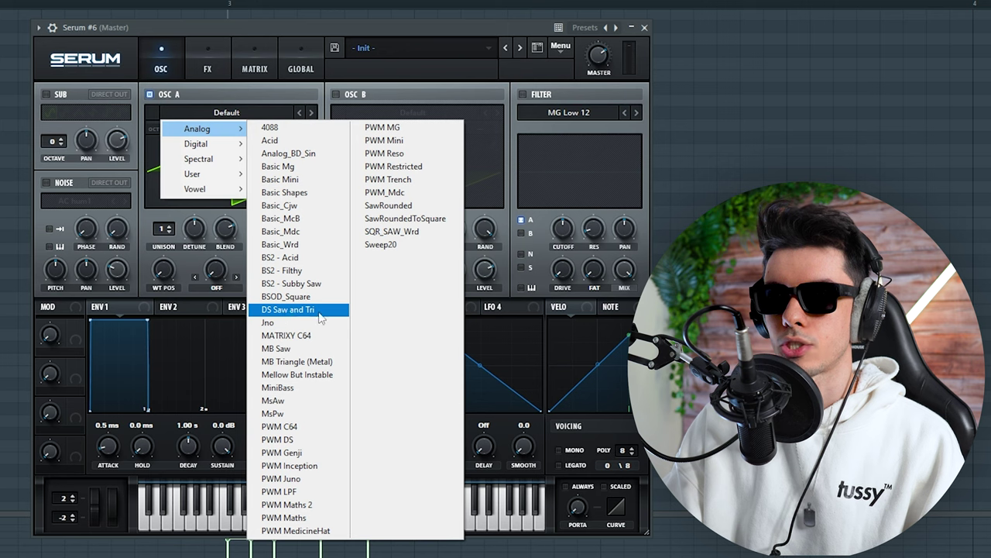
left_click(321, 313)
left_click(395, 115)
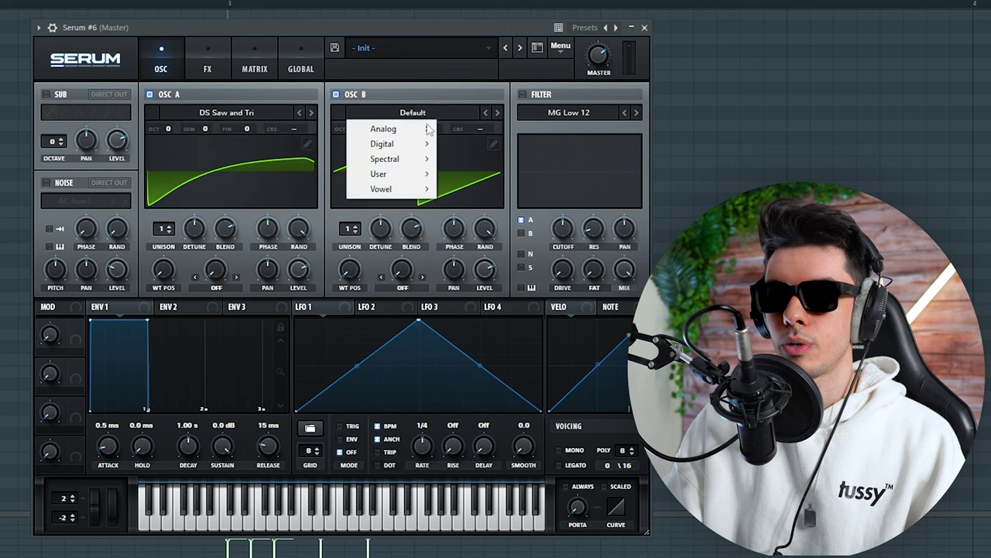
mouse_move(387, 129)
left_click(488, 362)
- Set oscillator A to 4 unison voices with about 0.19 detune and an FM (from B) warp of 43%
left_click_drag(163, 230, 163, 217)
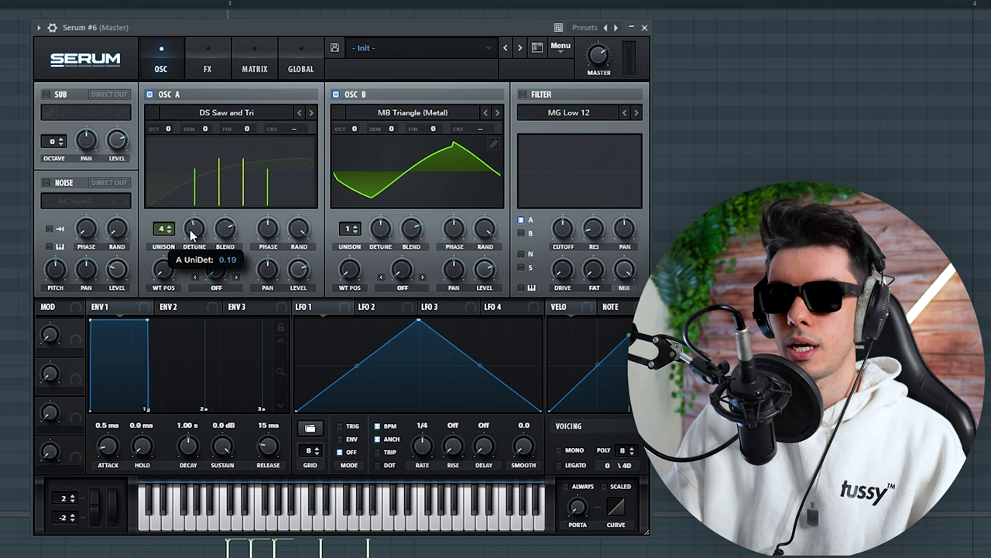
left_click(217, 287)
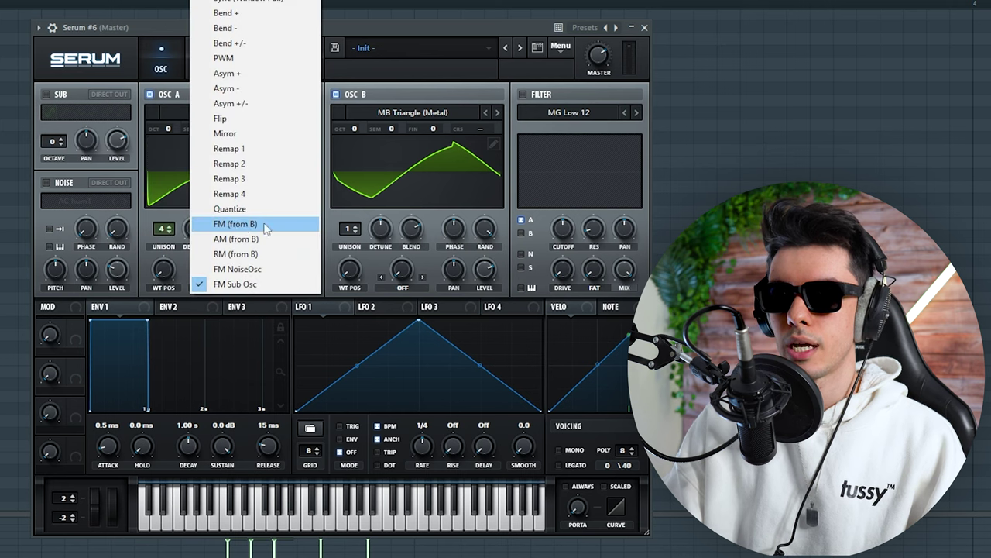
left_click(236, 224)
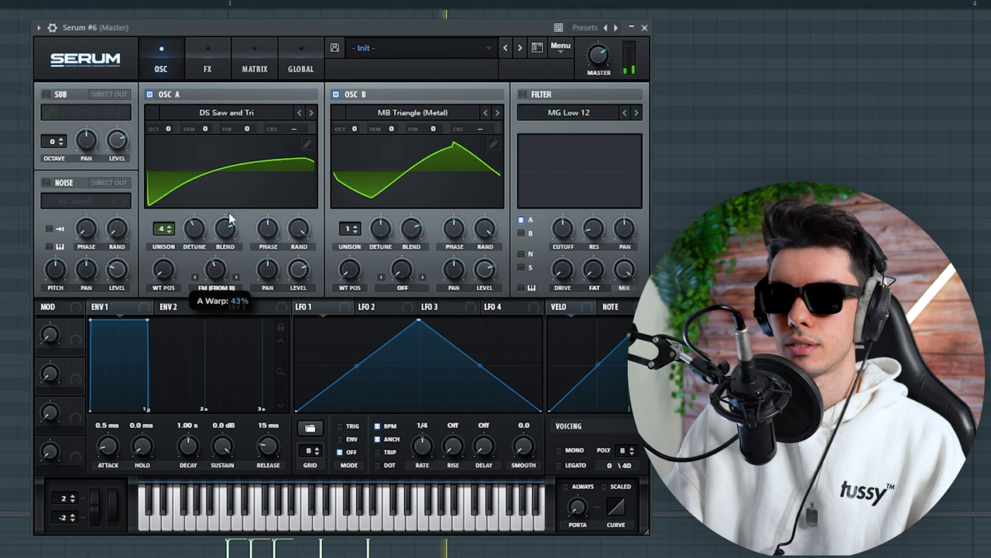
- Lower oscillator B by one octave and give it a PWM warp of about 79%
left_click_drag(355, 131, 350, 141)
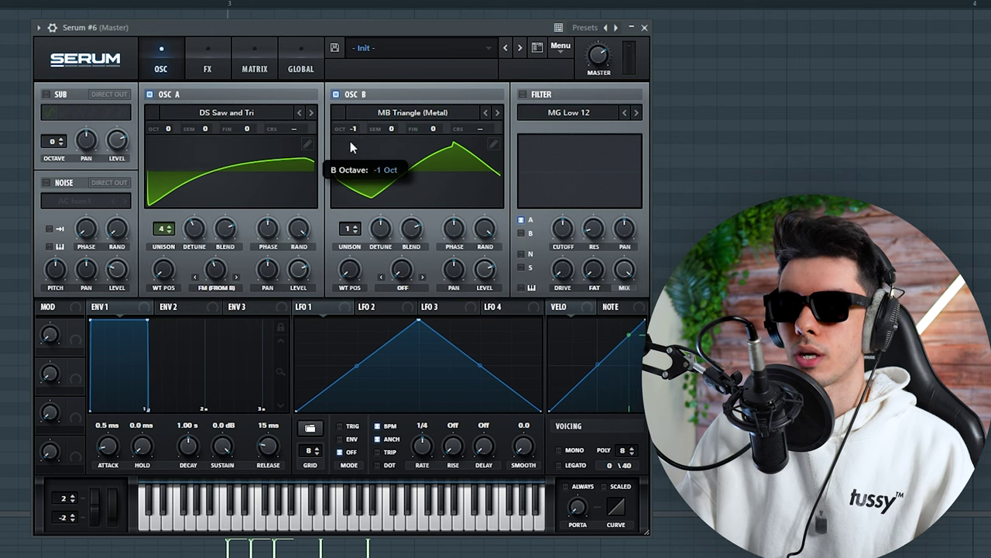
left_click(391, 285)
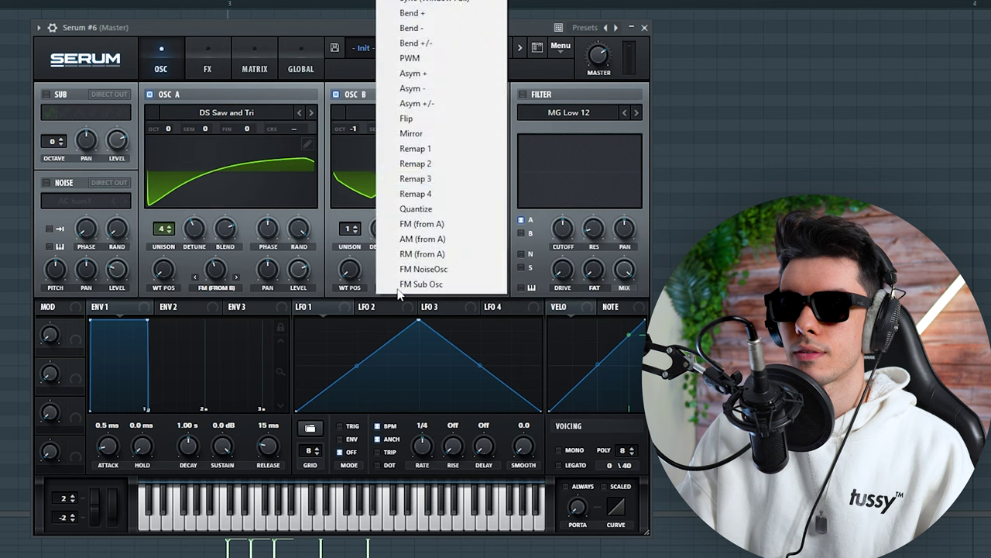
left_click(410, 58)
left_click_drag(406, 245, 389, 175)
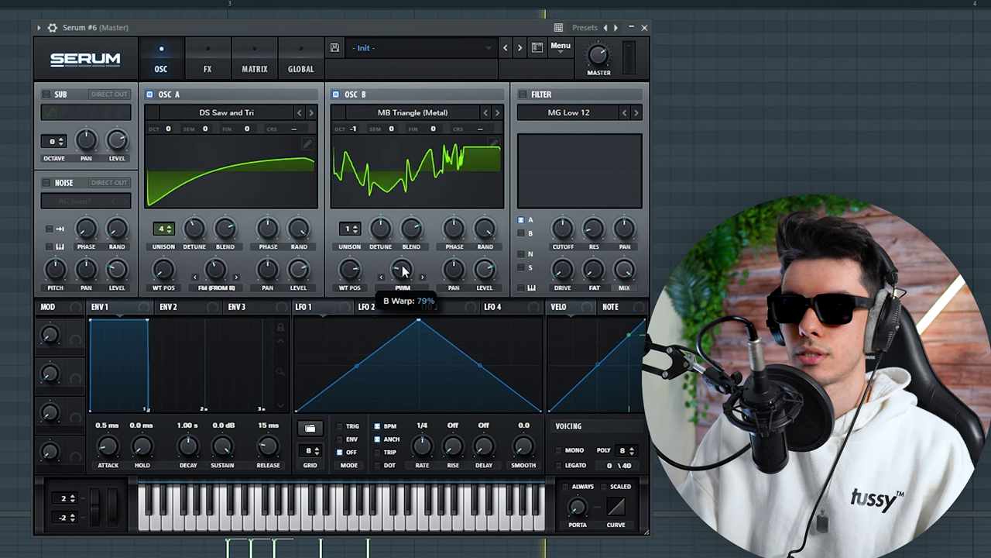
- Enable the MG Low 24 filter for oscillators A, B and noise, and lower its cutoff
left_click(523, 93)
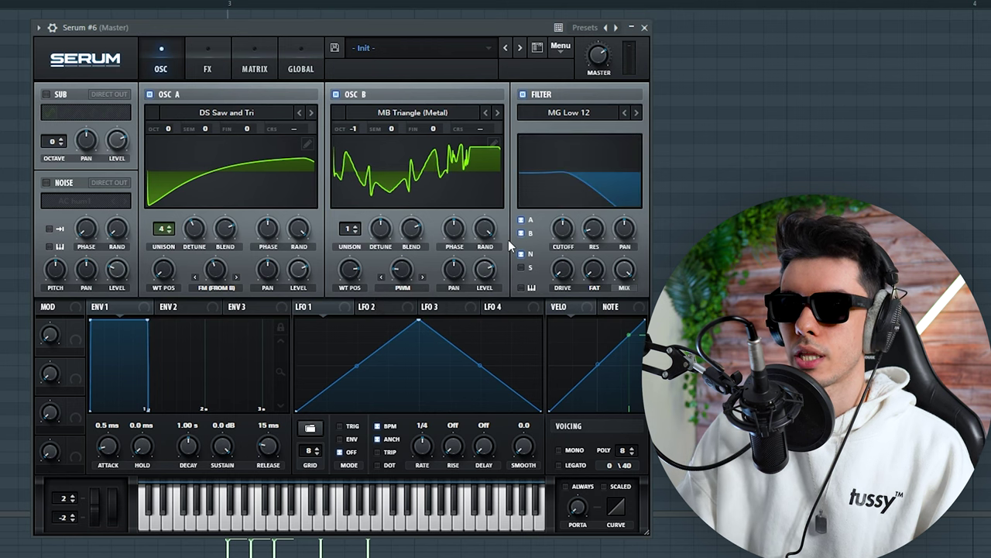
left_click_drag(550, 241, 539, 263)
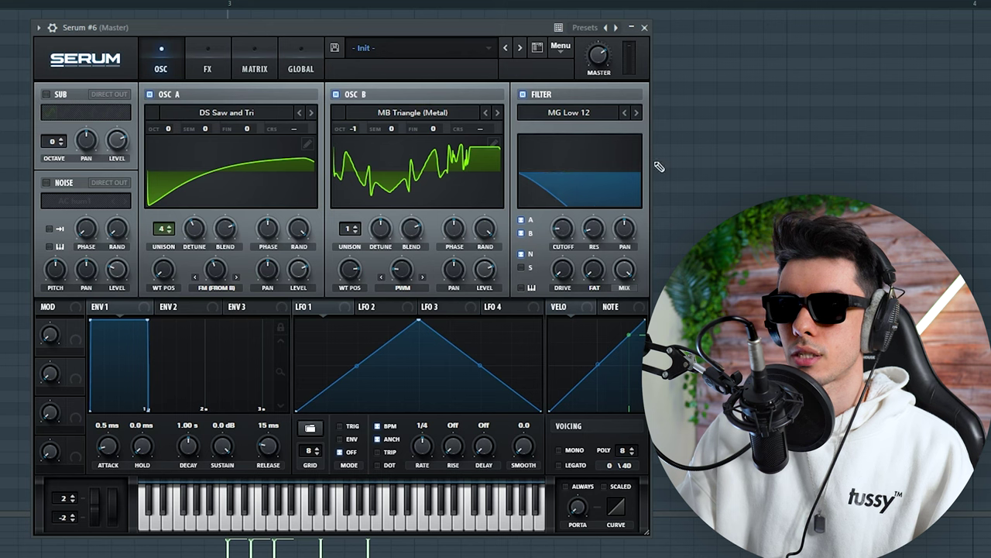
left_click(636, 114)
left_click(636, 114)
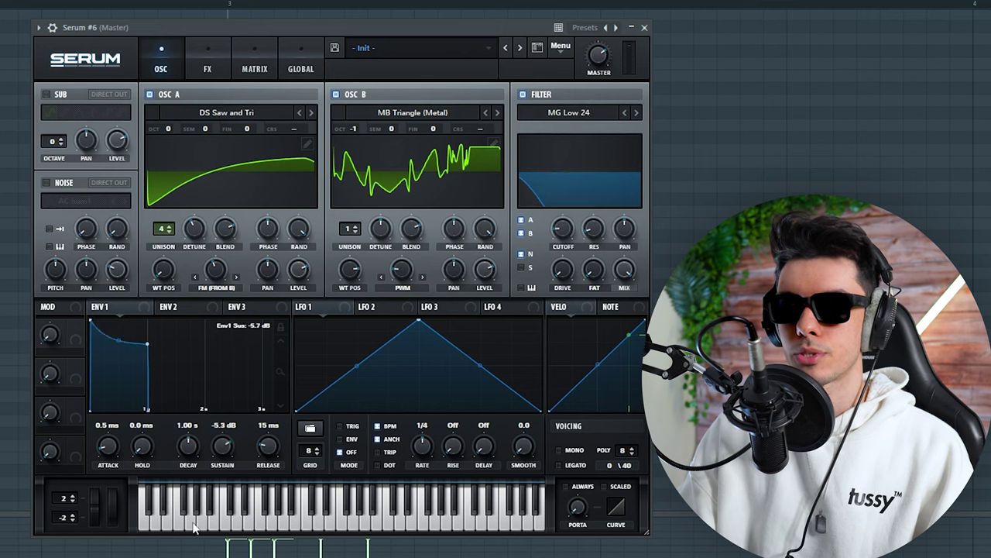
- Shape envelope 1 with 573 ms decay, no sustain and 132 ms release, and assign it to the filter cutoff
left_click_drag(222, 445, 222, 496)
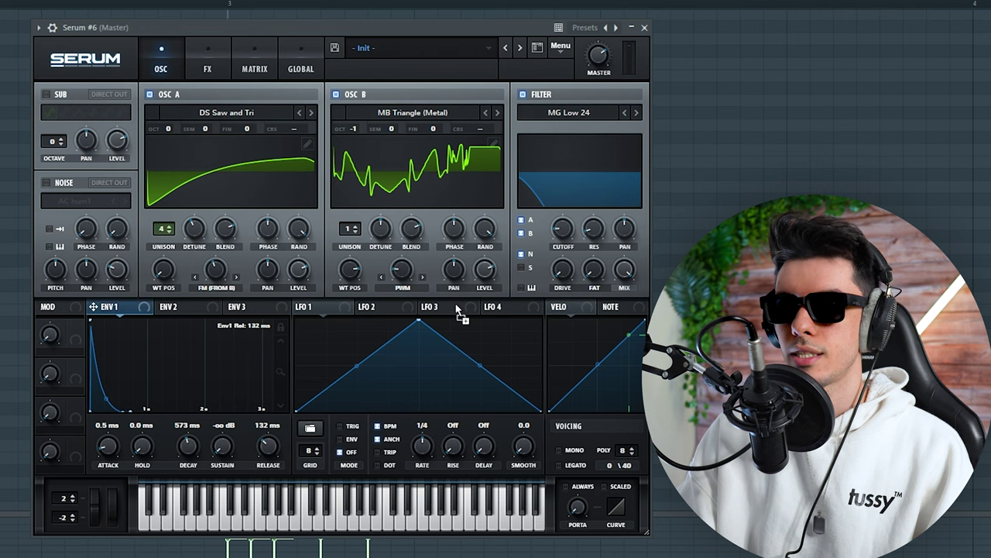
left_click_drag(552, 217, 548, 234)
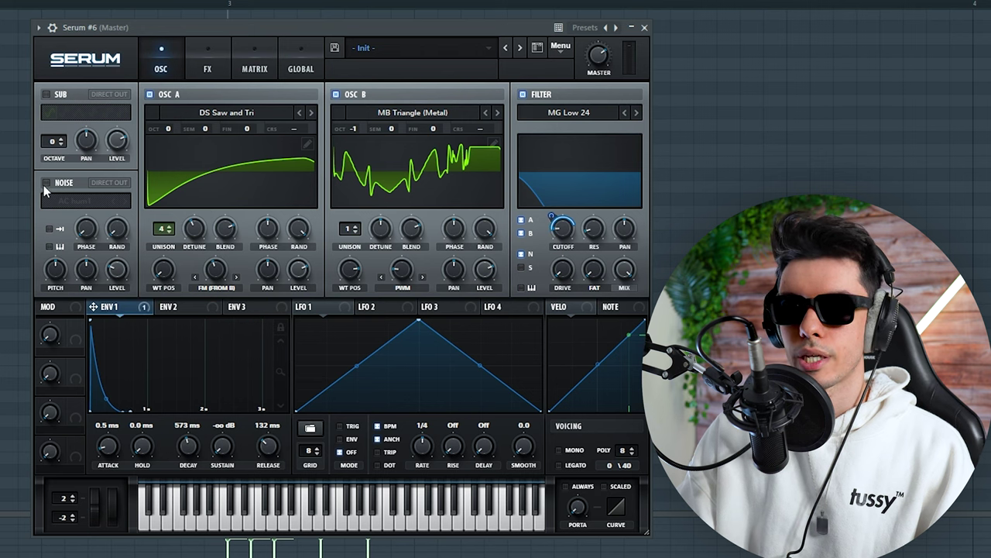
- Enable the noise oscillator with the BrightWhite sound and play the pattern
left_click(45, 182)
left_click(78, 201)
left_click(179, 217)
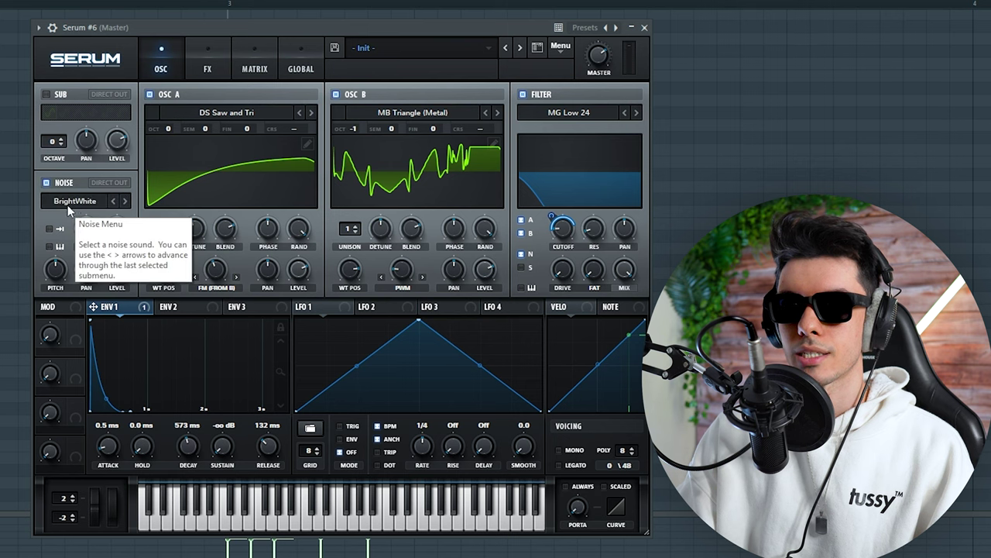
key("space")
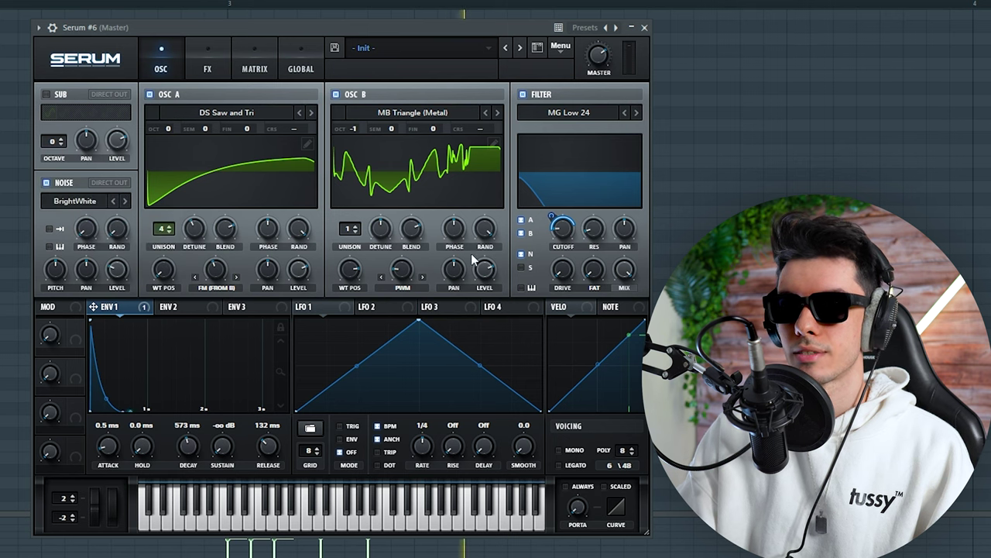
- Assign velocity to the filter cutoff and lower the velocities of the first four G3 notes
left_click_drag(554, 218, 554, 216)
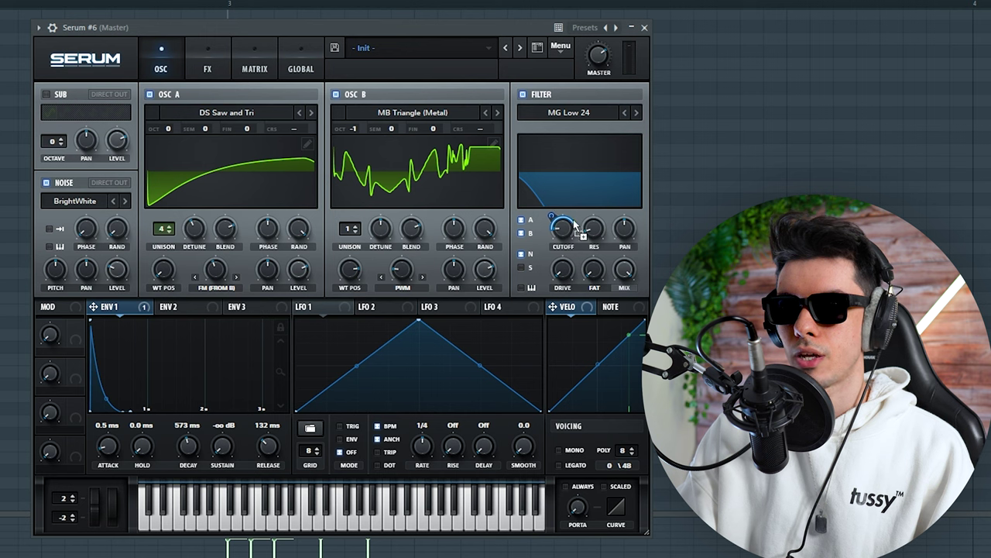
left_click_drag(560, 220, 553, 216)
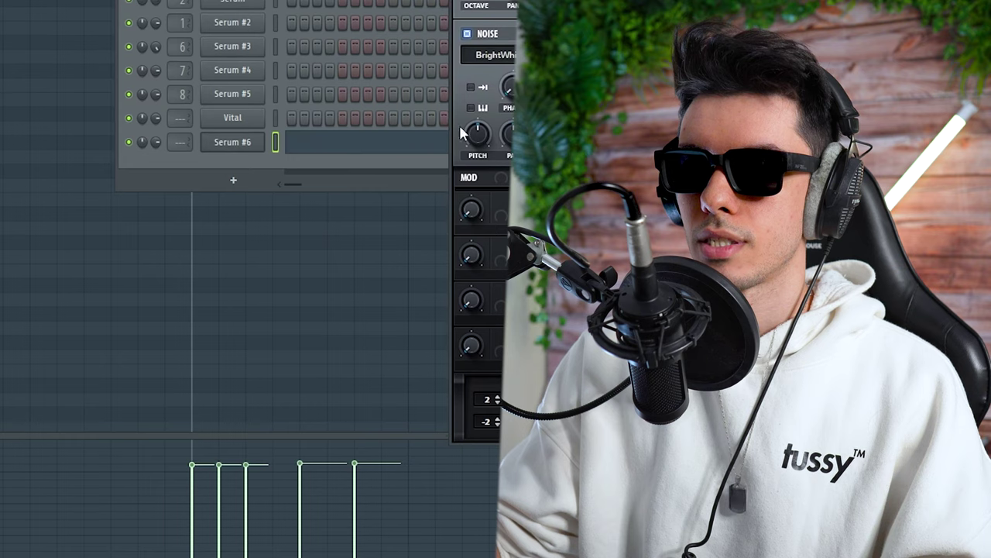
mouse_move(188, 505)
left_mouse_down()
mouse_move(245, 465)
mouse_move(221, 489)
mouse_move(309, 473)
mouse_move(309, 483)
mouse_move(202, 552)
mouse_move(235, 519)
mouse_move(300, 504)
left_mouse_up()
key("space")
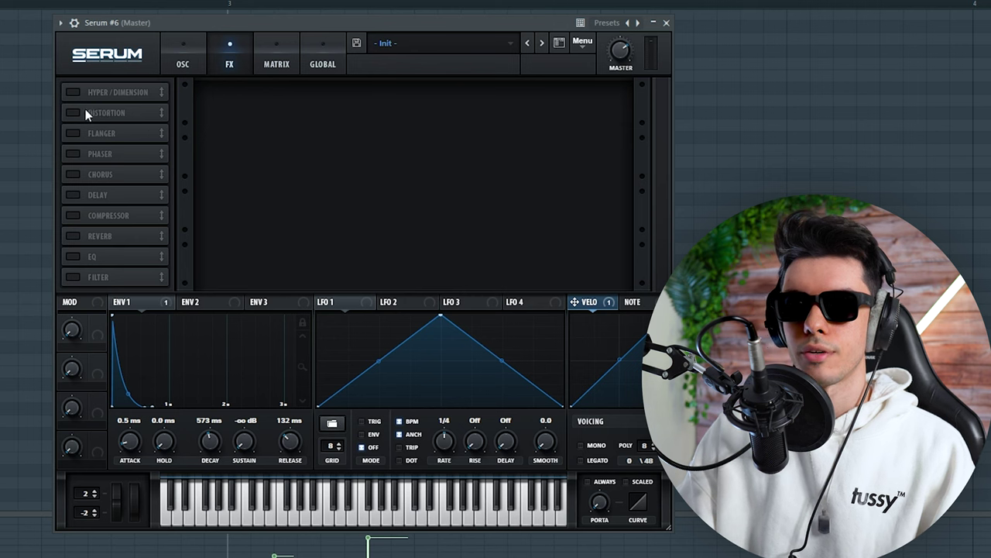
- Add Tube distortion to the synth's effects with the drive at about 74%
left_click(76, 112)
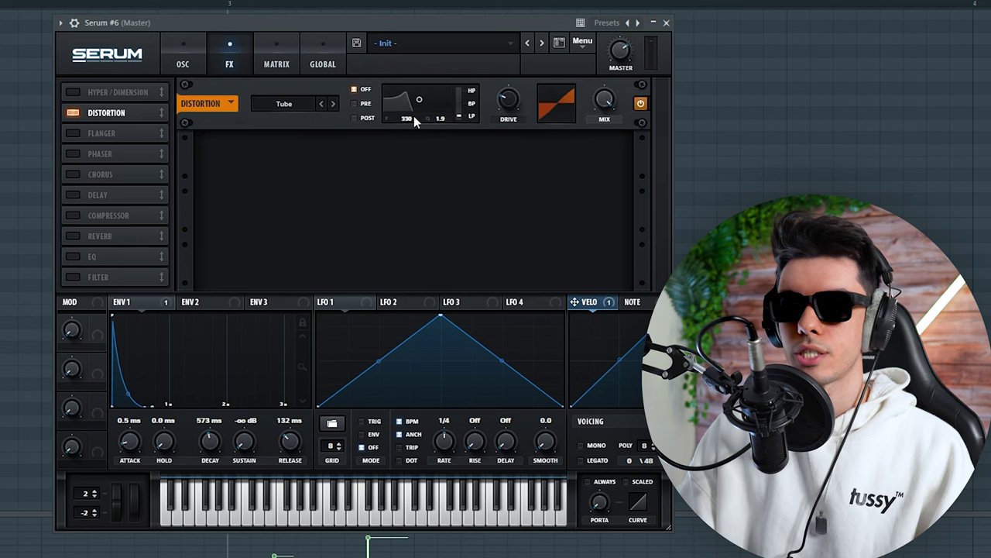
left_click_drag(518, 76, 536, 44)
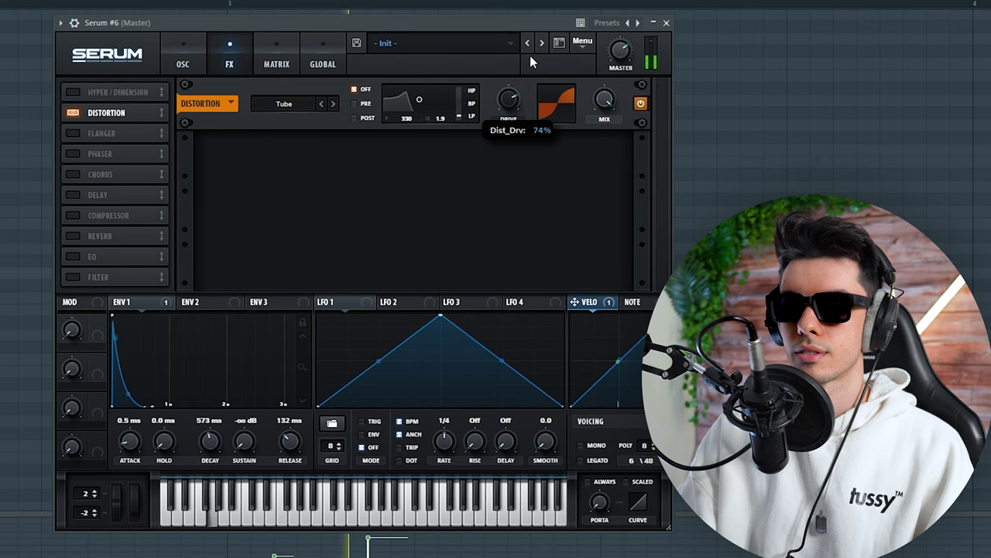
- Enable the delay and reverb effects, and set the delay's filter to about 904 Hz with a Q of 0.8
left_click(73, 194)
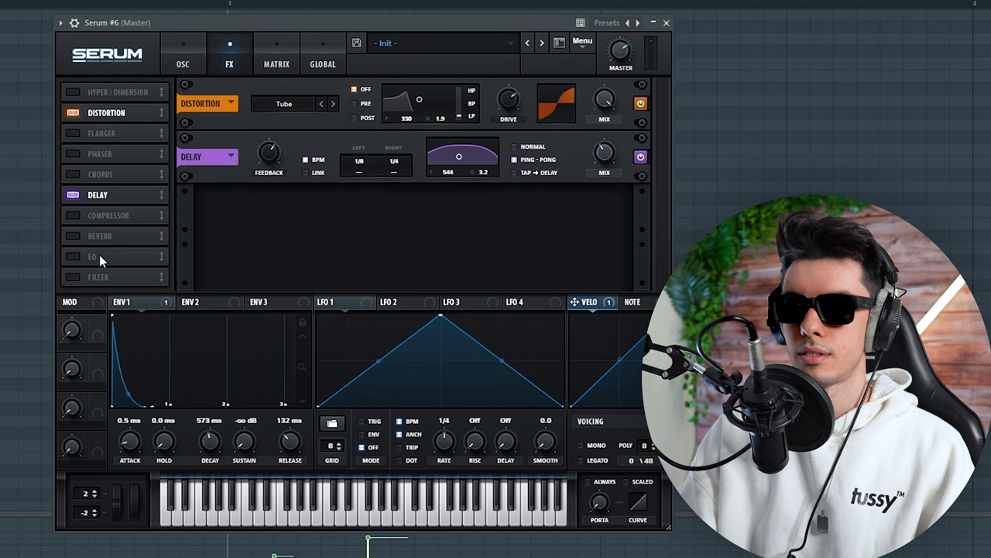
left_click(117, 236)
left_click_drag(458, 157, 504, 176)
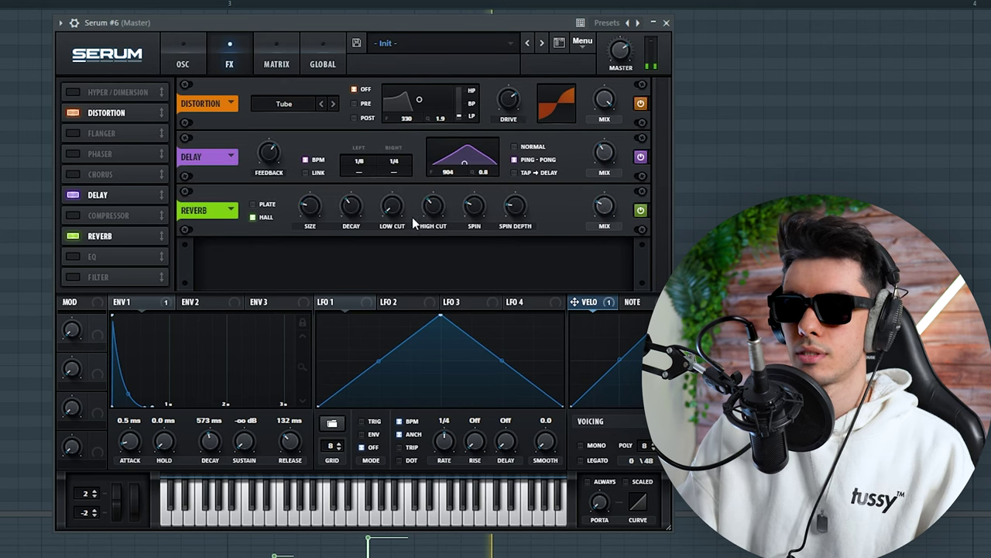
- Add an EQ with a low cut at about 93 Hz and a compressor in multiband mode
left_click(73, 256)
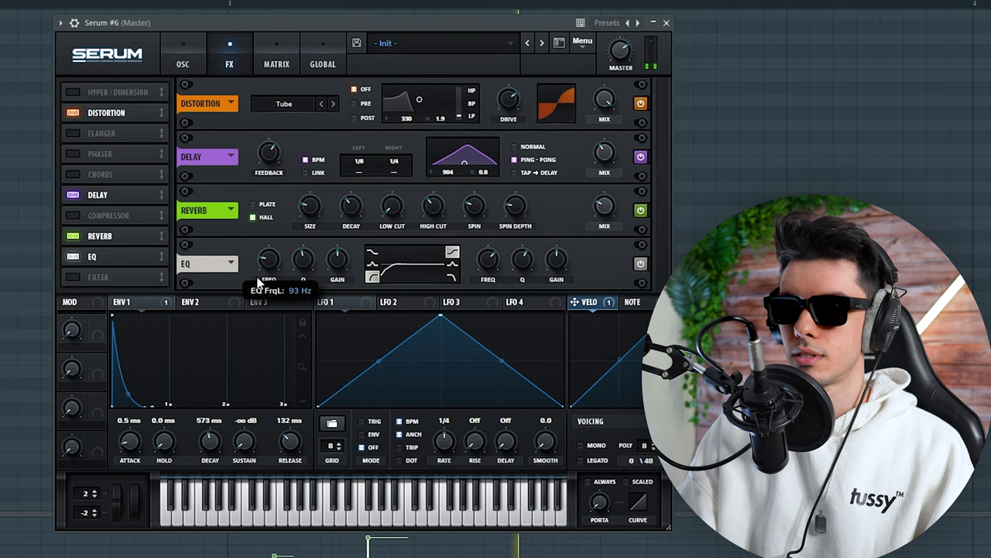
left_click(100, 218)
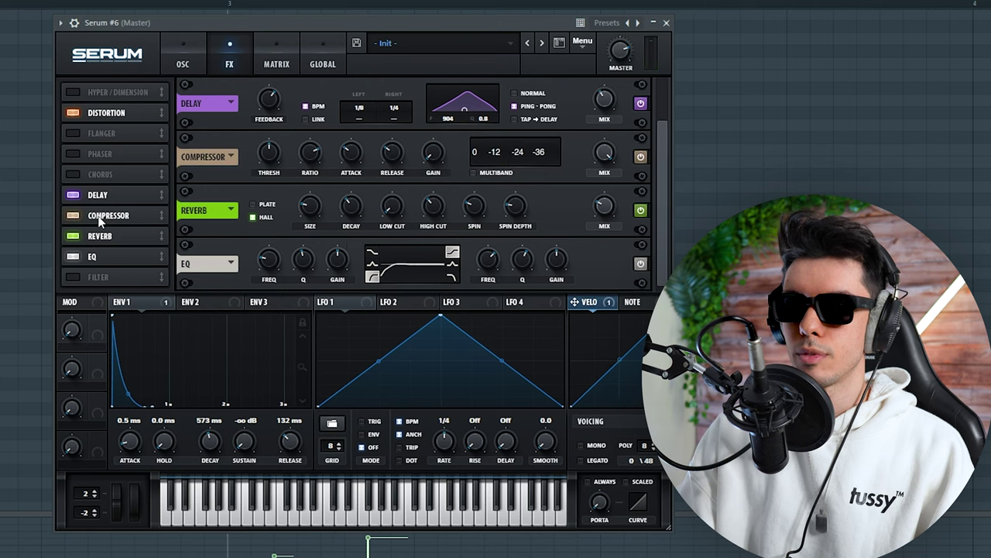
left_click(474, 174)
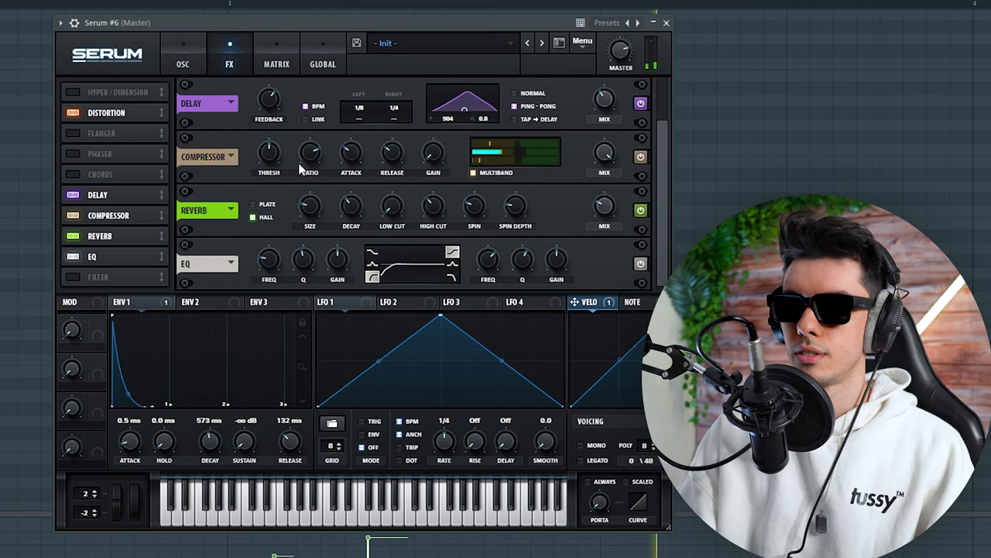
left_click_drag(464, 109, 457, 109)
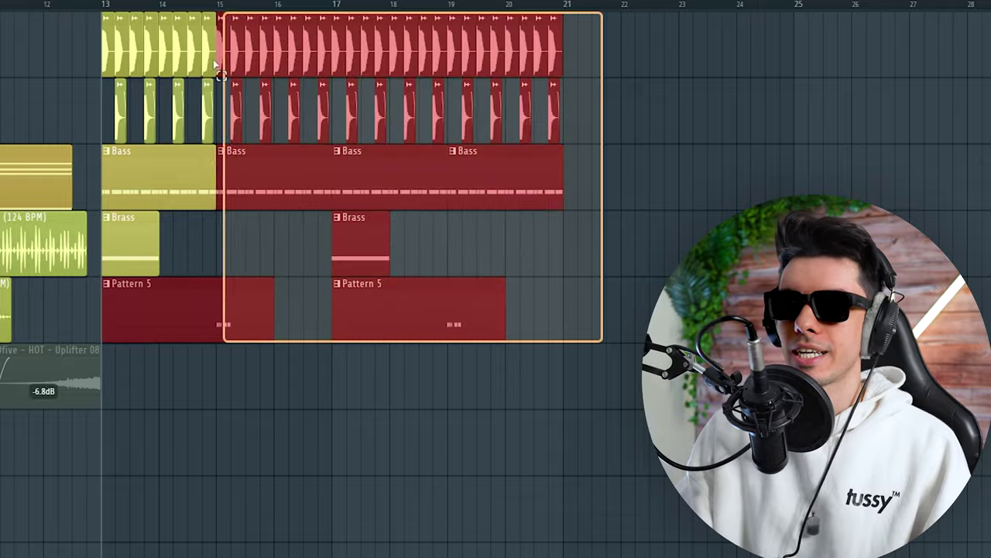
- Duplicate the eight-bar drop section to bar 21 and fill bars 21 to 29 of Track 3 with Ofive - HOT - Drum Loop 08
left_click_drag(284, 70, 177, 70)
key("ctrl+b")
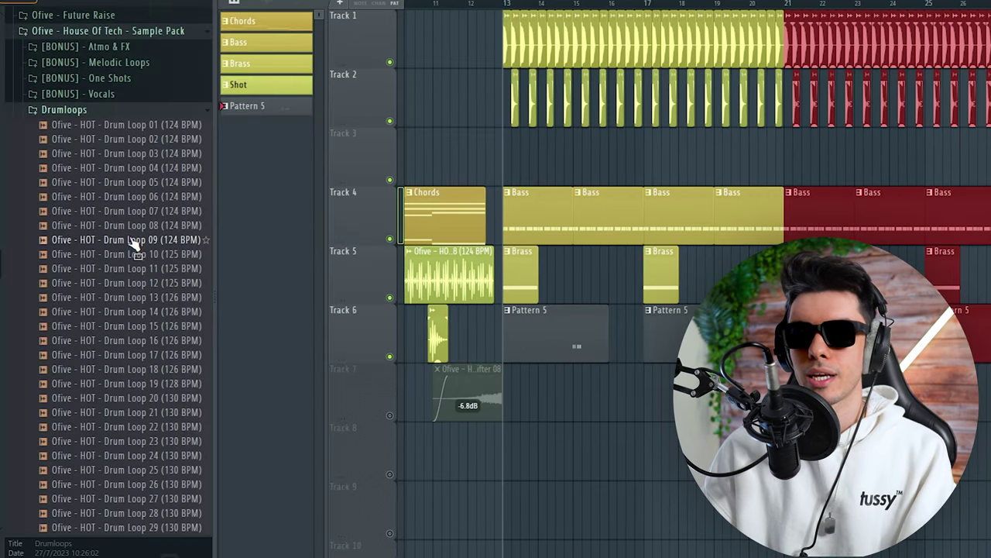
left_click(146, 226)
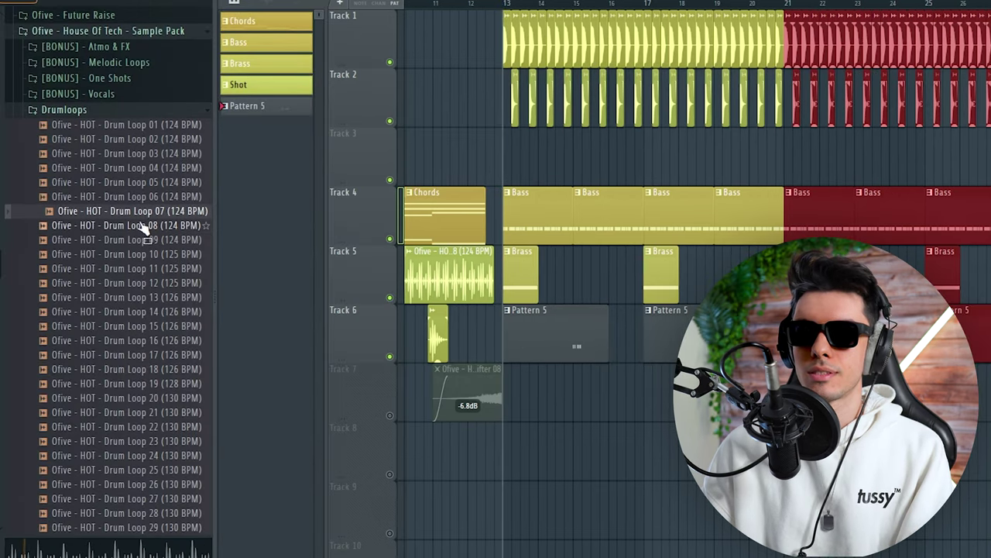
left_click_drag(150, 232, 779, 155)
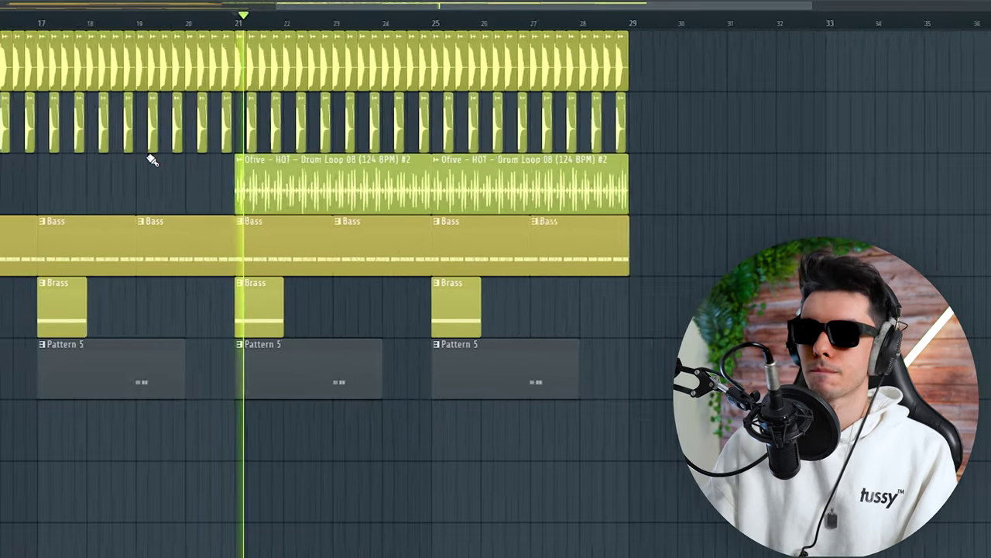
scroll(153, 161, "up", 1)
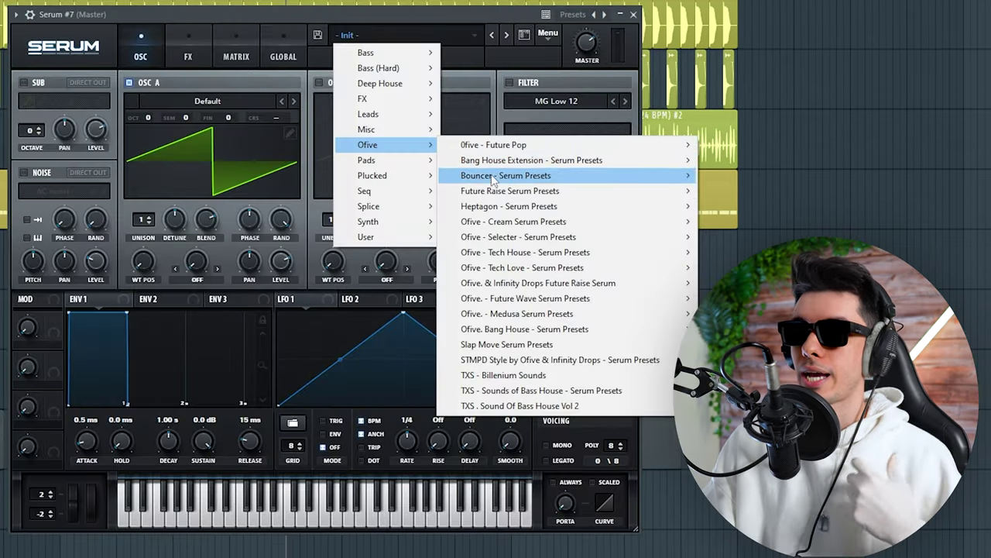
- Load a pluck preset from the Ofive - Tech House Serum bank and audition the plucks that follow it
mouse_move(496, 252)
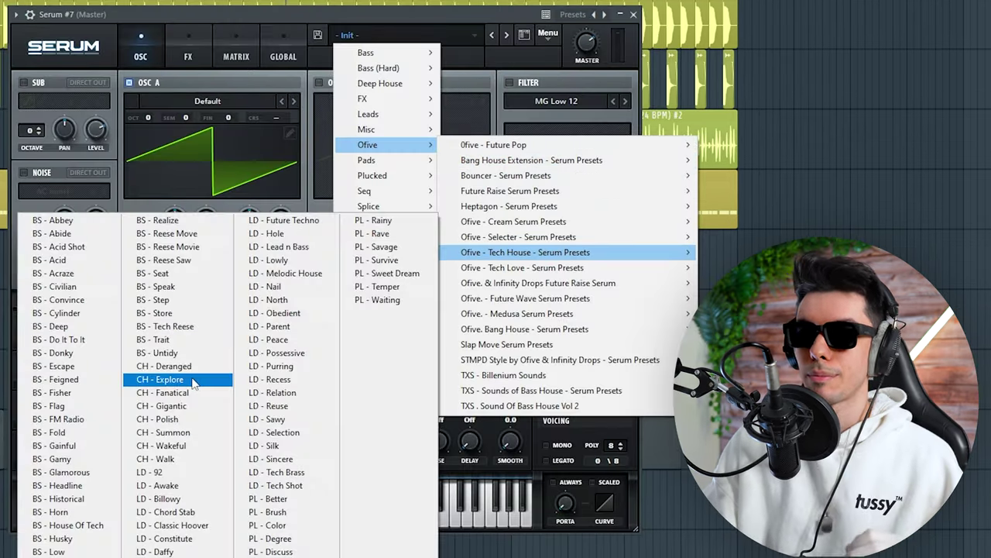
left_click(294, 499)
left_click(506, 35)
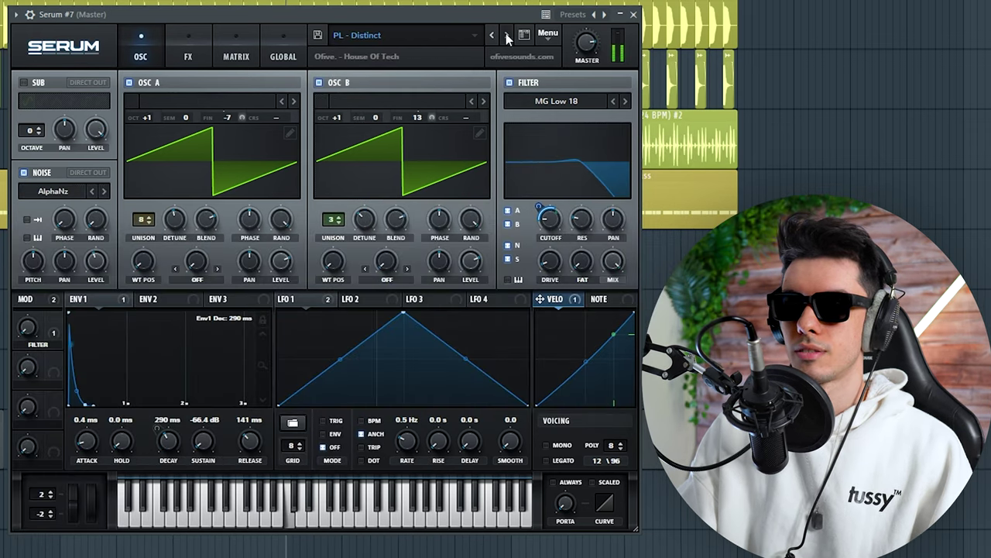
left_click(506, 35)
left_click(503, 35)
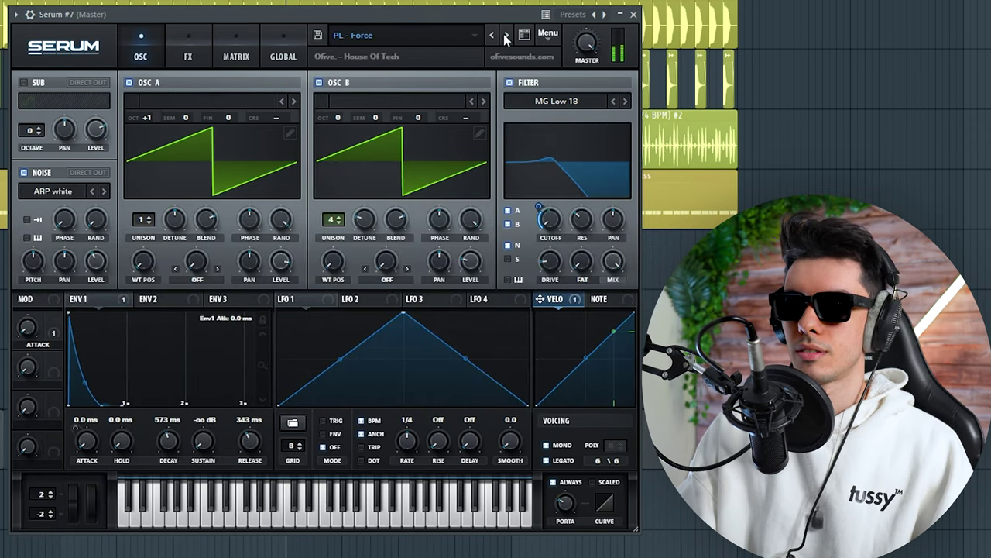
left_click(508, 37)
left_click(509, 38)
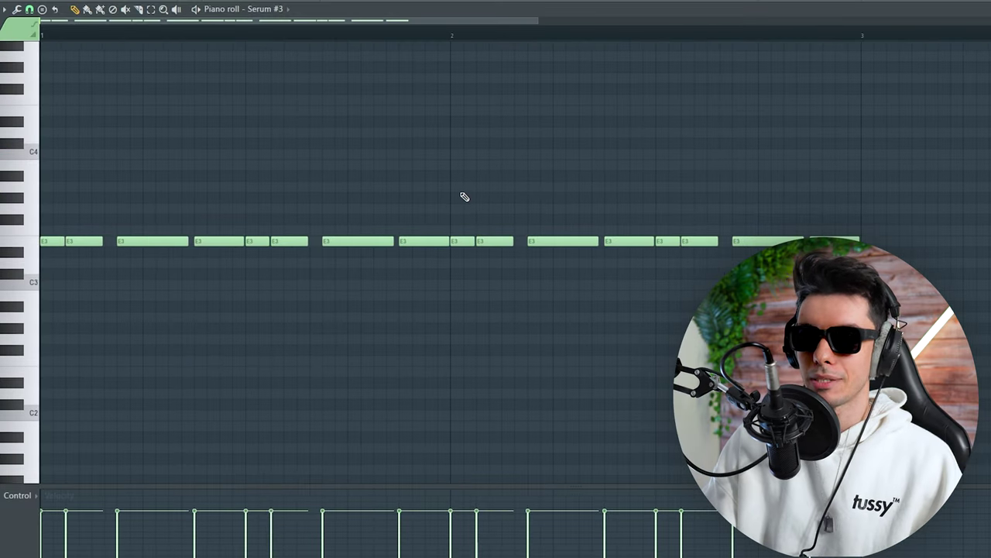
- Copy the E3 bass rhythm into Serum #7's piano roll and repitch it as an arp on E4, G4, B4, C5, E5 and E6
key("ctrl+a")
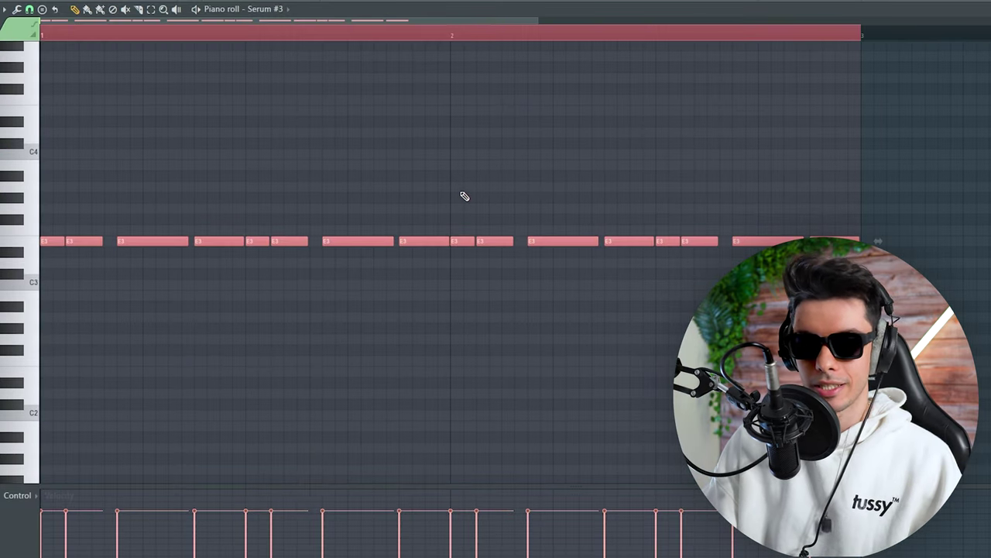
key("Delete")
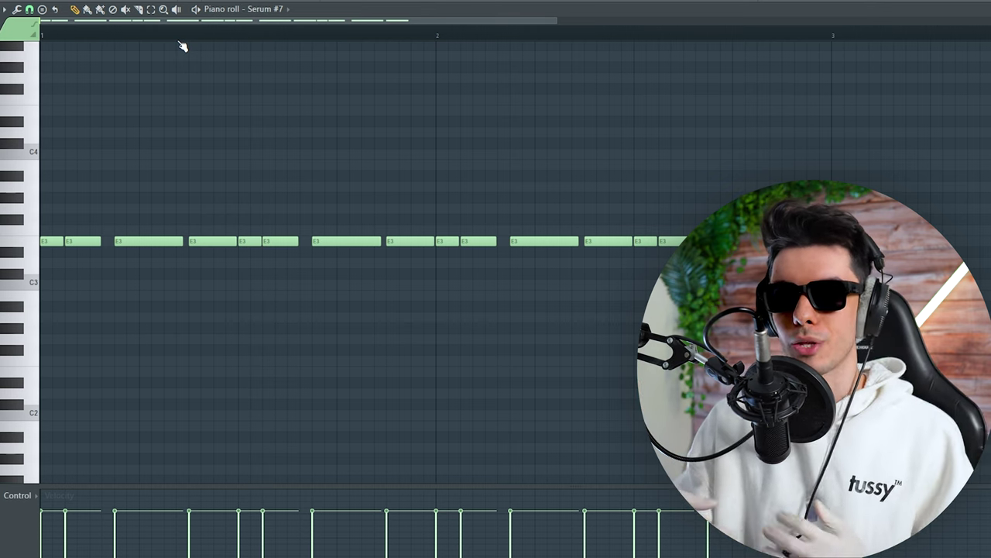
scroll(116, 232, "up", 3)
left_click(80, 305)
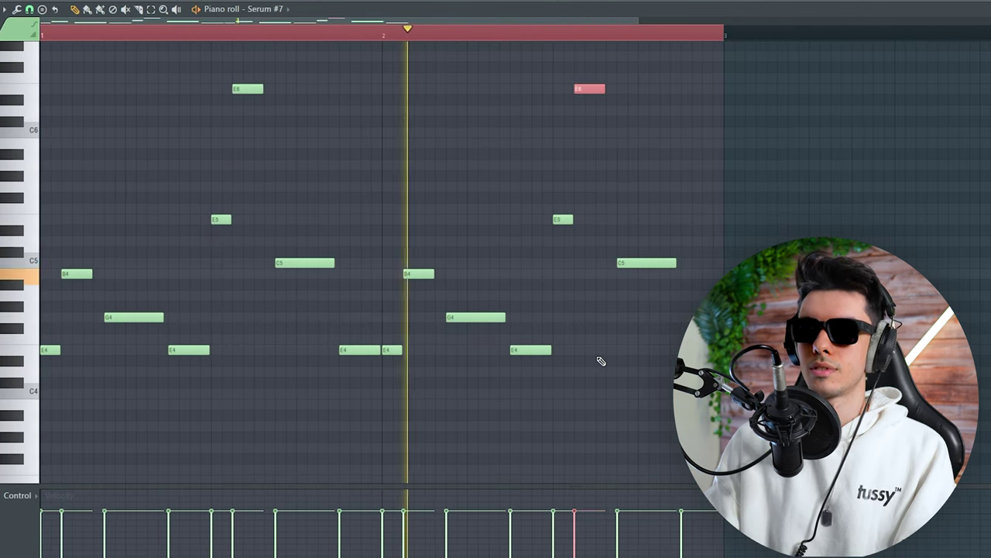
- Try the arp's E6 notes two octaves lower at E4, and return them to E6
key("ctrl+Down")
key("ctrl+Down")
left_click(248, 88)
key("ctrl+Down")
key("ctrl+Down")
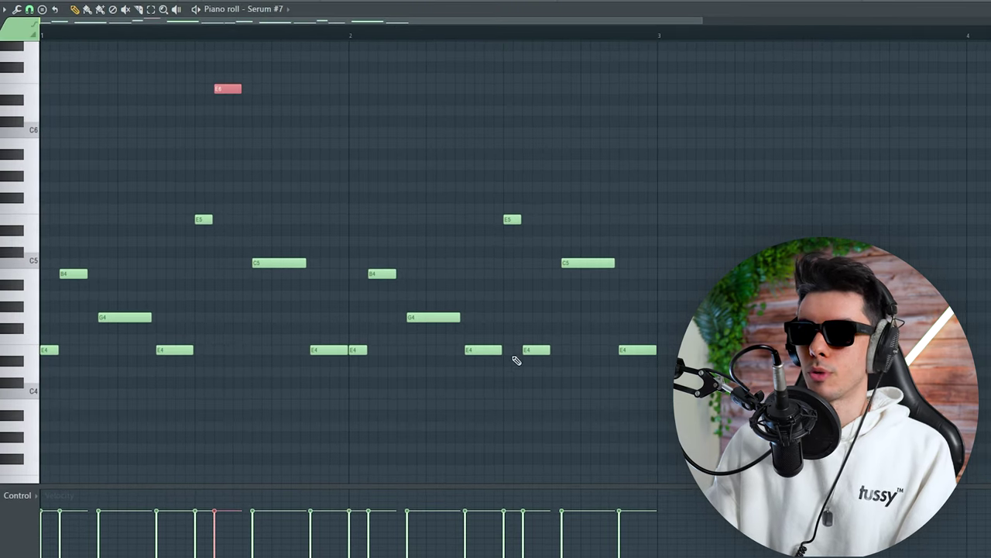
left_click_drag(537, 350, 537, 89)
- Change the arp's Serum sound to the preset after LD - Daffy and check it playing with the drop
key("space")
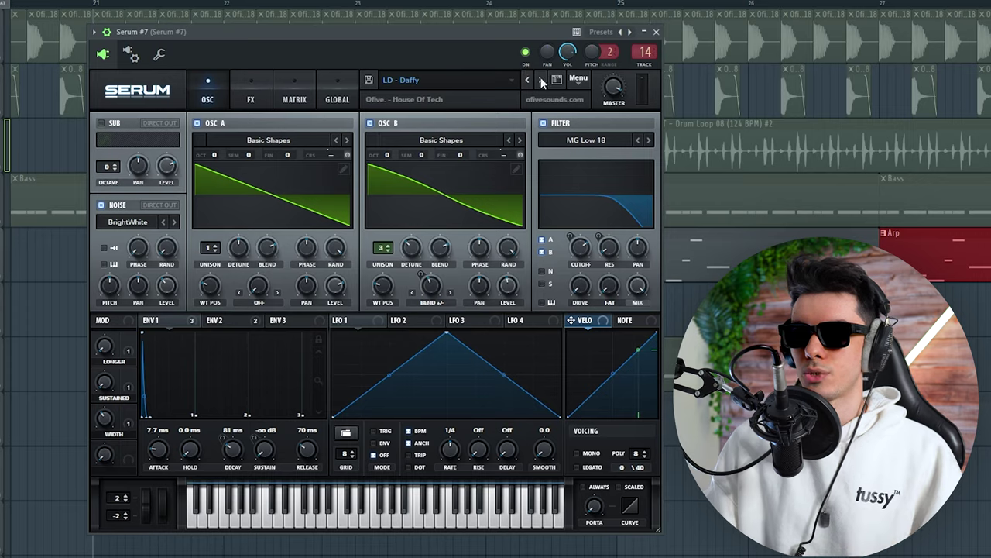
left_click(542, 81)
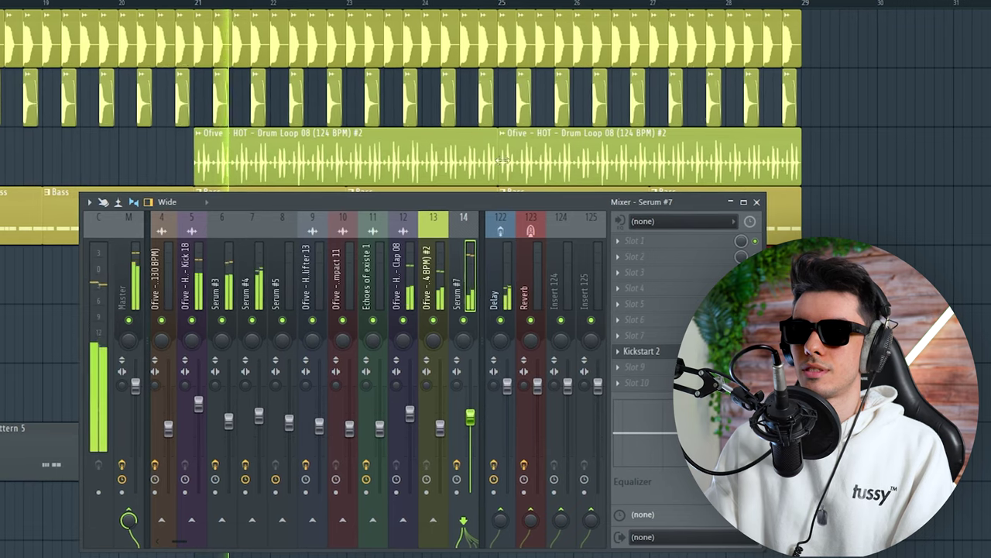
key("F9")
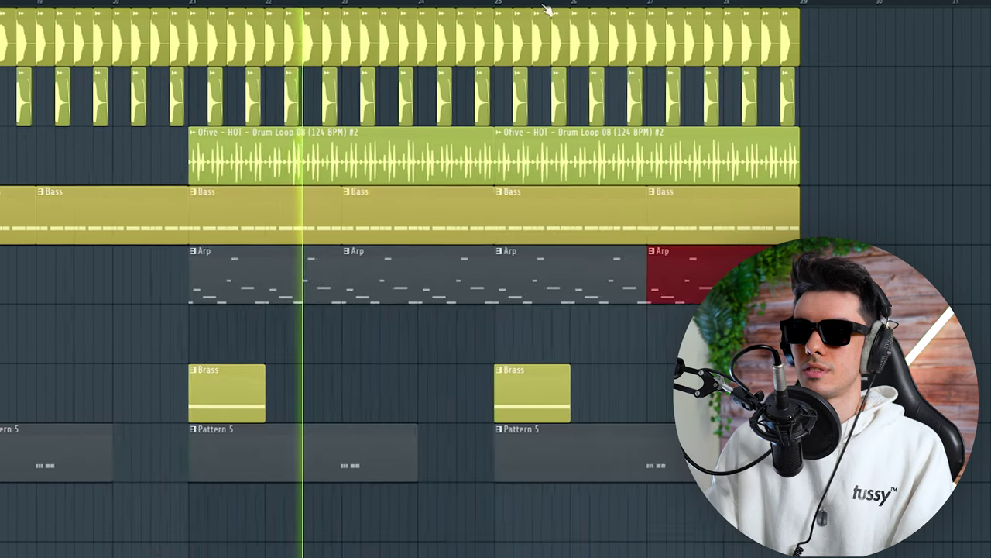
scroll(857, 160, "down", 3)
scroll(856, 161, "up", 3)
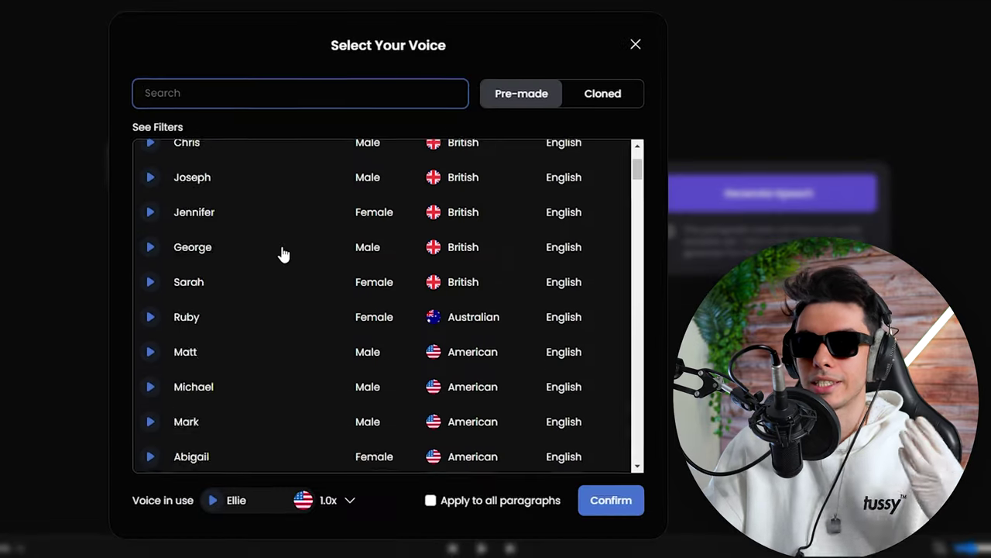
- In the text-to-speech editor, look through the pre-made voices and review the "Lost in circuits." and "in ones and zeros, find our place." lines
scroll(279, 255, "down", 4)
scroll(277, 254, "down", 10)
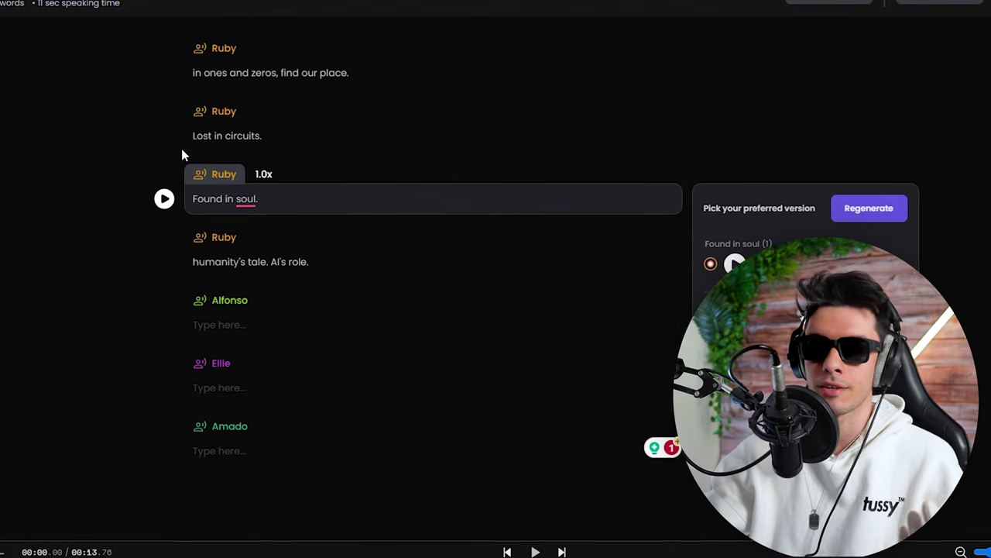
left_click(200, 135)
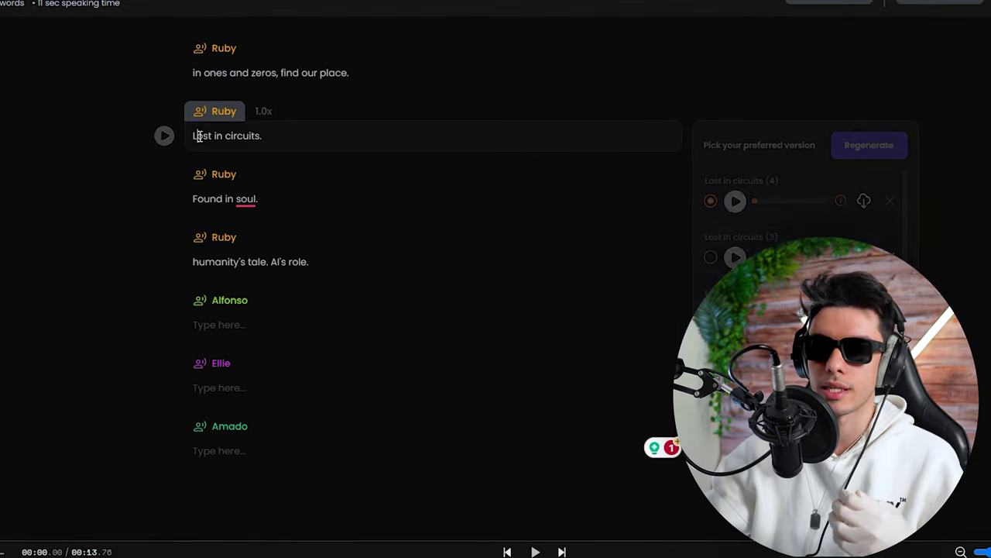
left_click(164, 74)
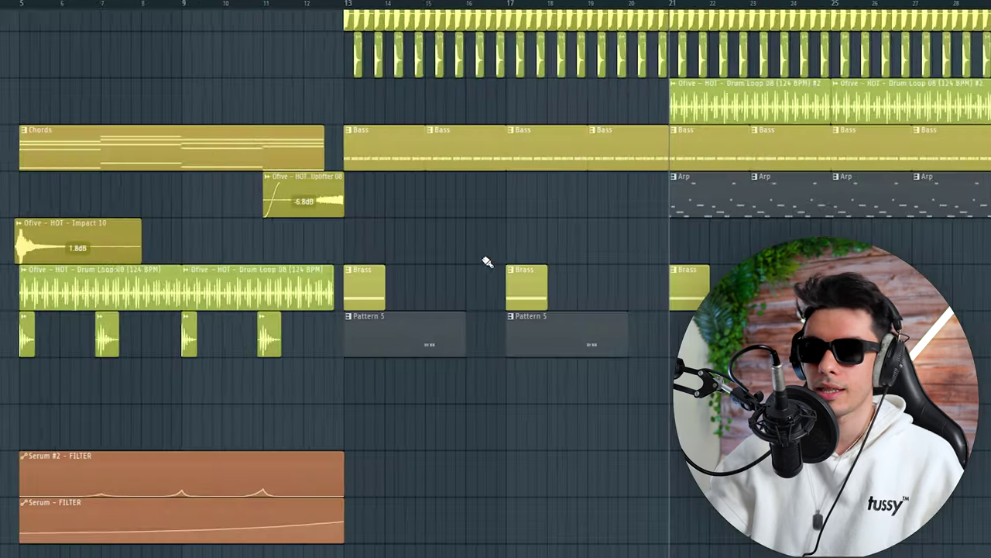
- Return to FL Studio and listen to the imported vocal clips on their own, including the one at bar 9
scroll(487, 261, "down", 3)
scroll(488, 261, "up", 3)
scroll(220, 244, "down", 3)
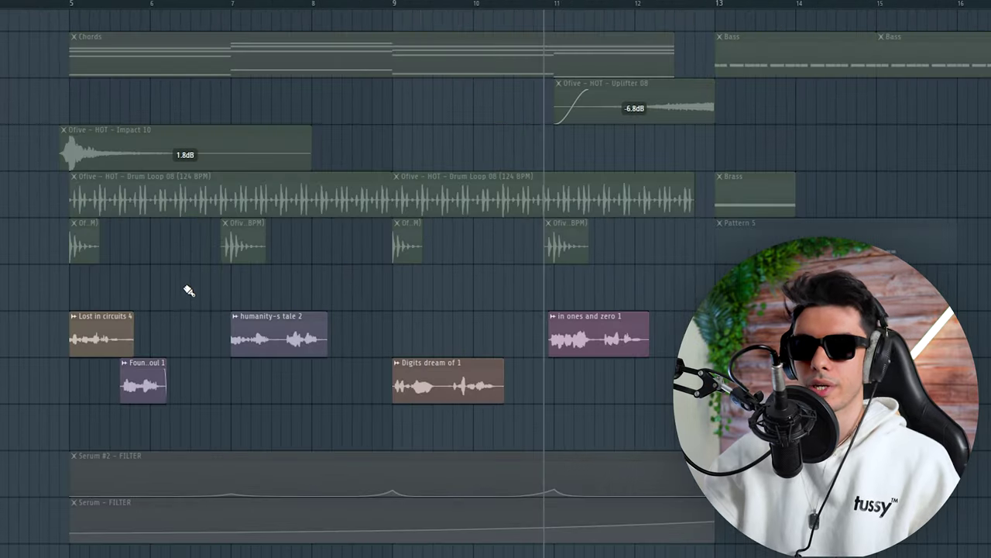
key("space")
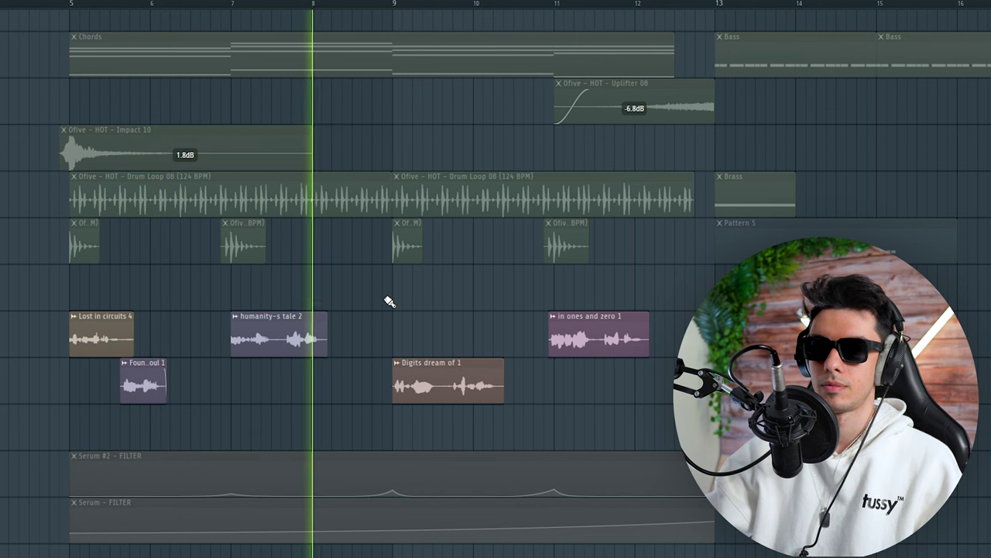
left_click(390, 4)
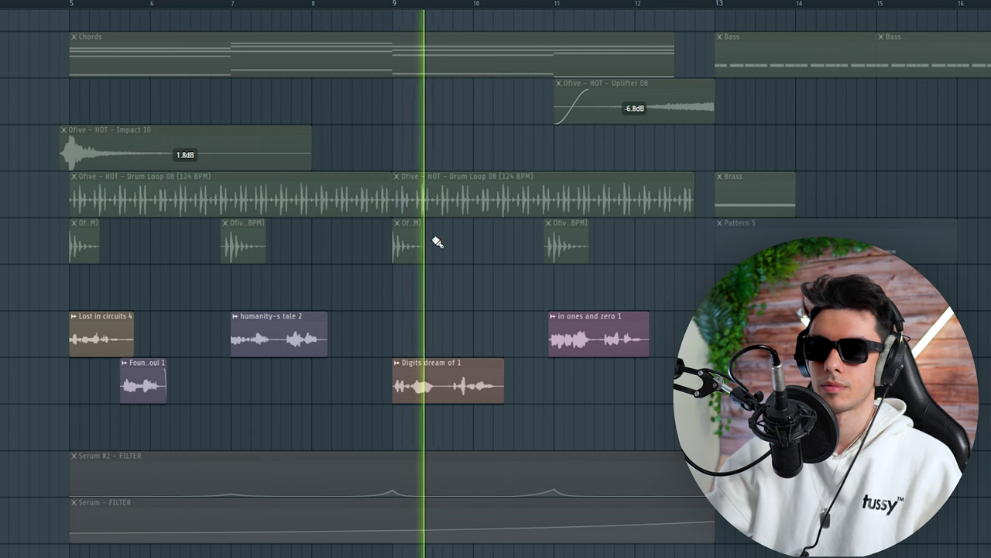
key("space")
- Compress the vocal mixer track with The Glue, setting its threshold to -18.2 dB and adjusting the makeup gain
key("F9")
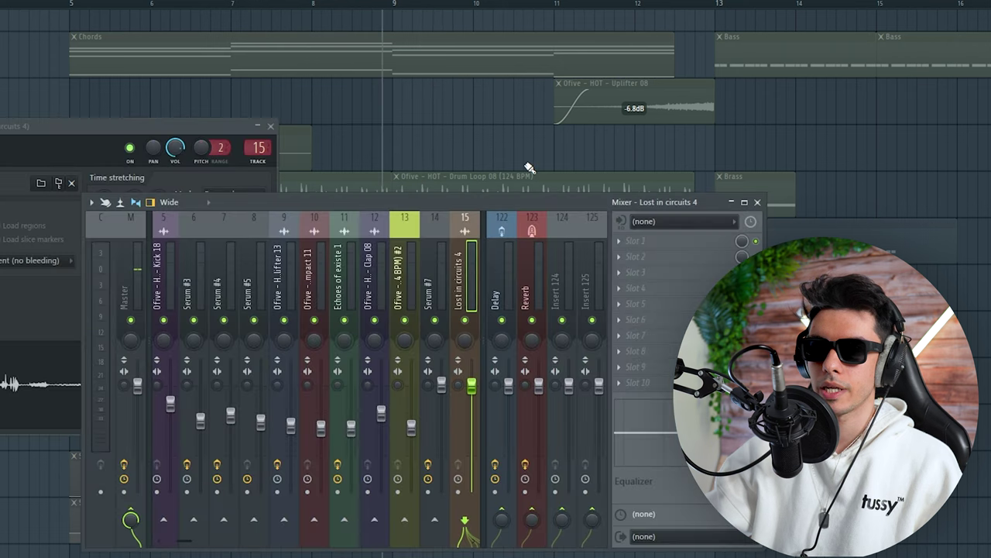
key("F9")
double_click(279, 342)
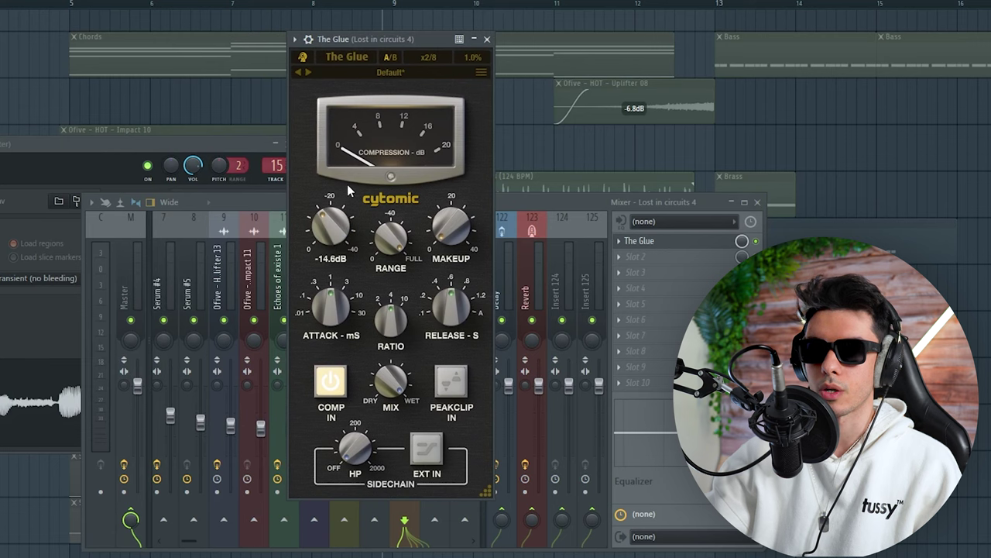
left_click_drag(334, 226, 339, 209)
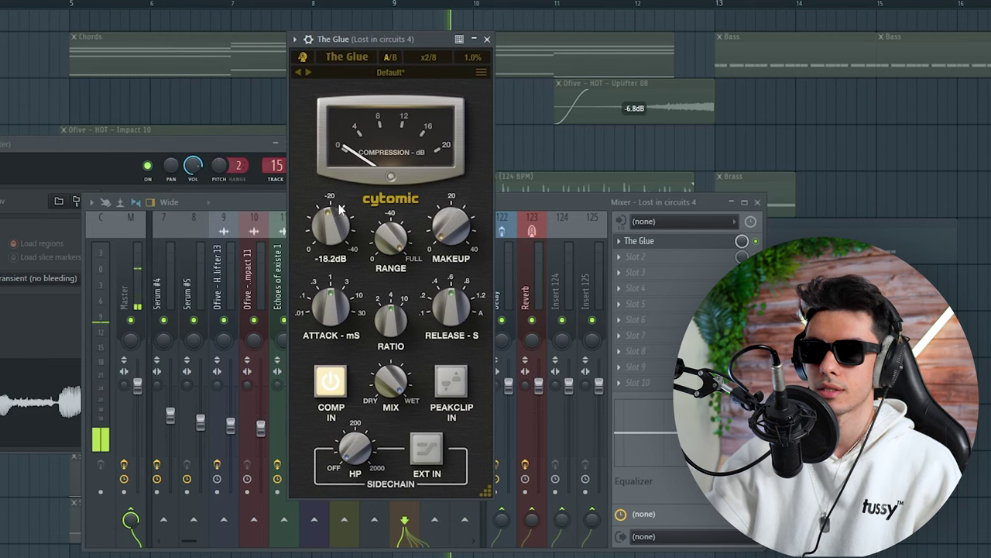
left_click_drag(440, 243, 458, 214)
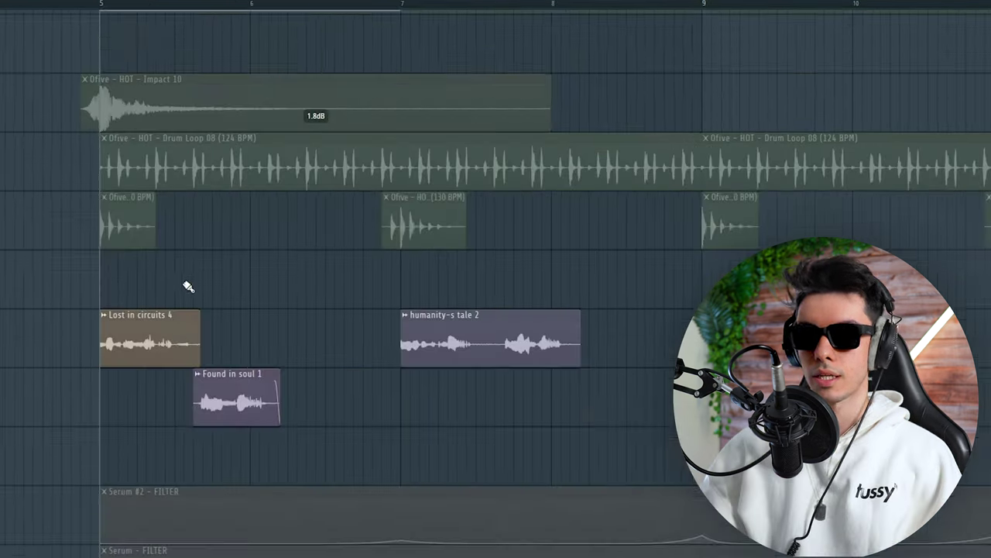
- Delete the extra "in ones and zero 1 #2" vocal clip placed above the chords
scroll(186, 288, "up", 2)
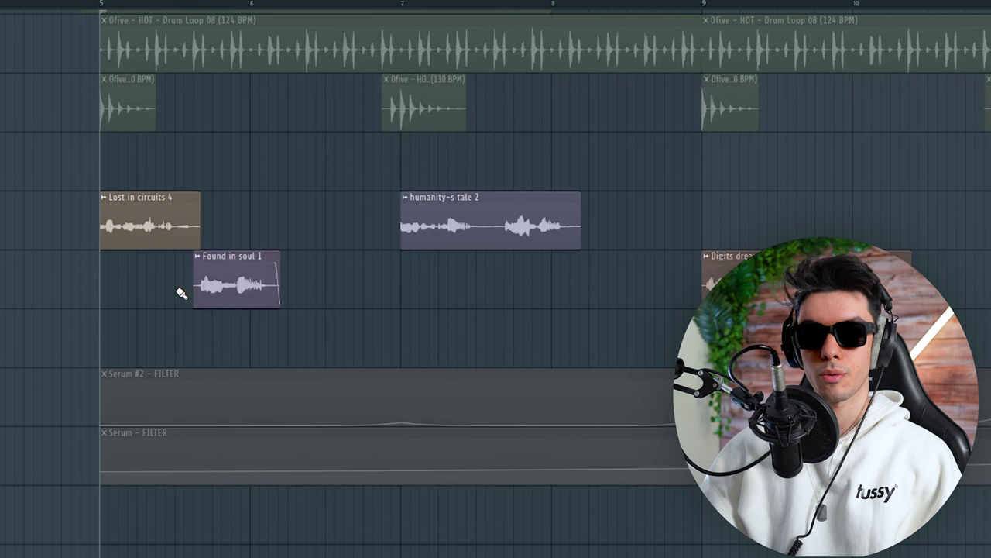
scroll(176, 292, "up", 5)
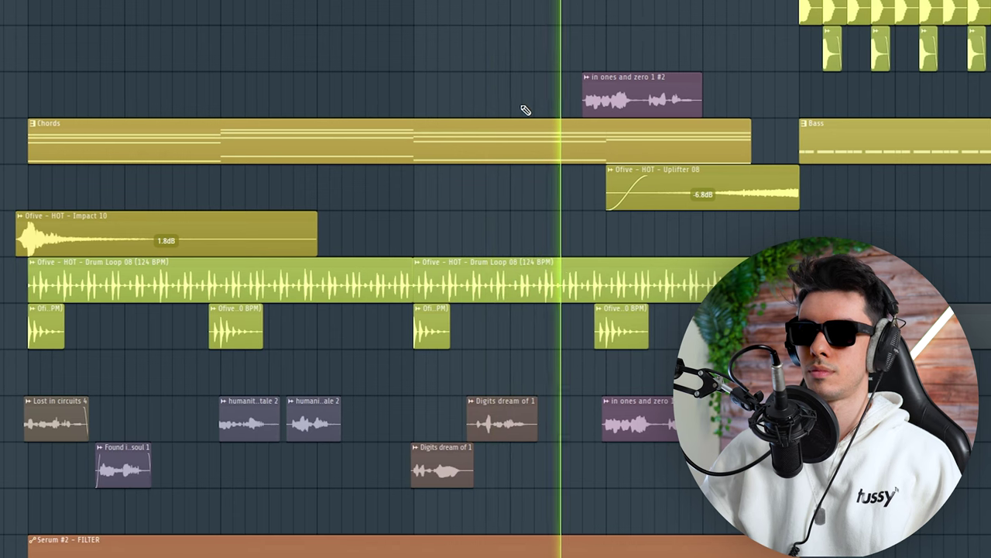
right_click(651, 101)
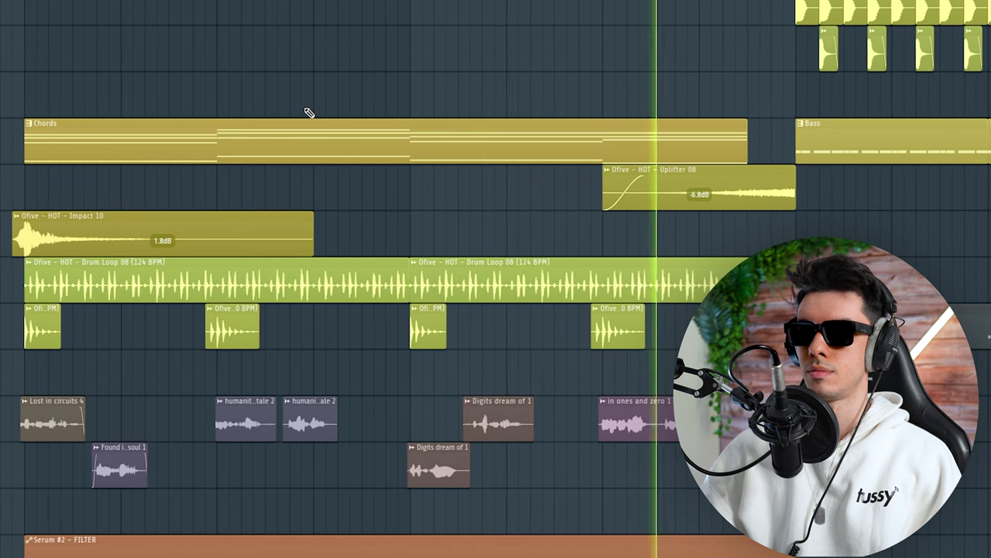
scroll(262, 104, "down", 3)
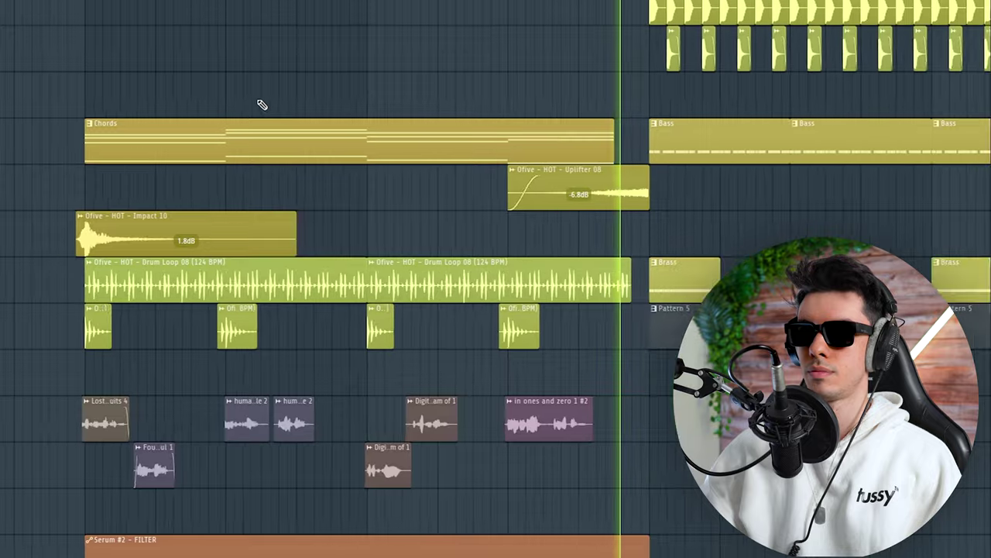
scroll(262, 105, "down", 2)
scroll(261, 105, "up", 4)
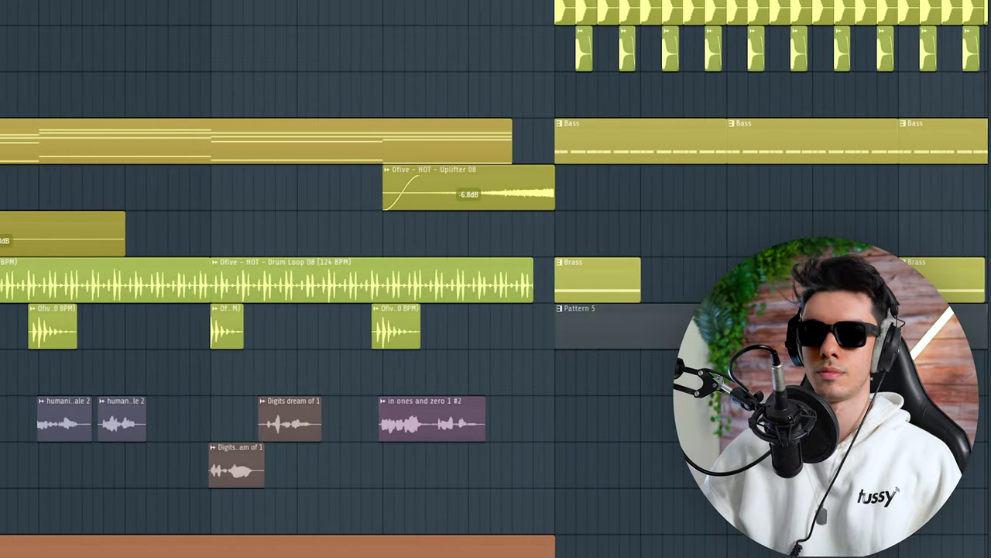